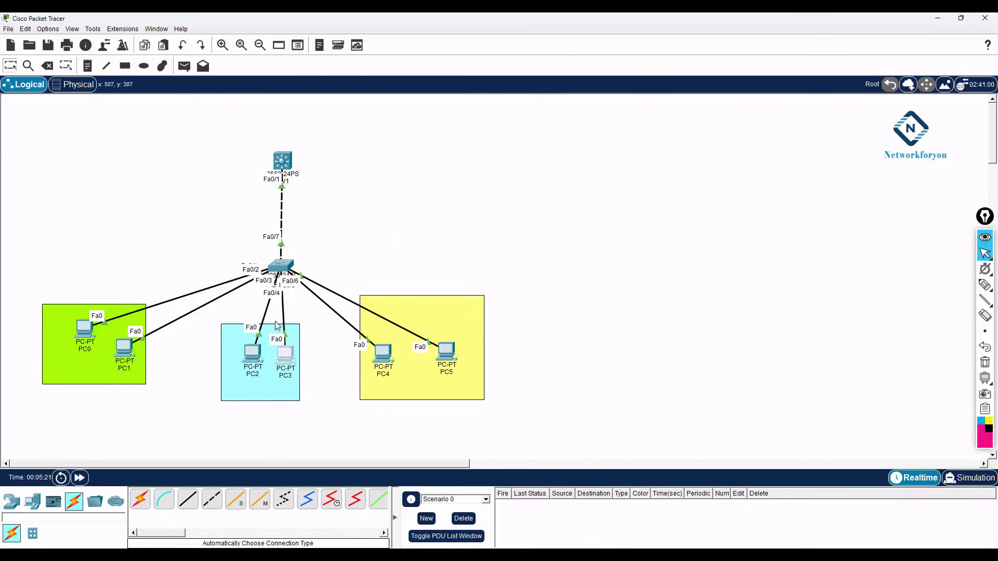
Step: Write a note under the green area: VLAN 10, Name IT, IP 192.168.10.0/24, GW 192.168.10.1/24
left_click(87, 65)
left_click(46, 364)
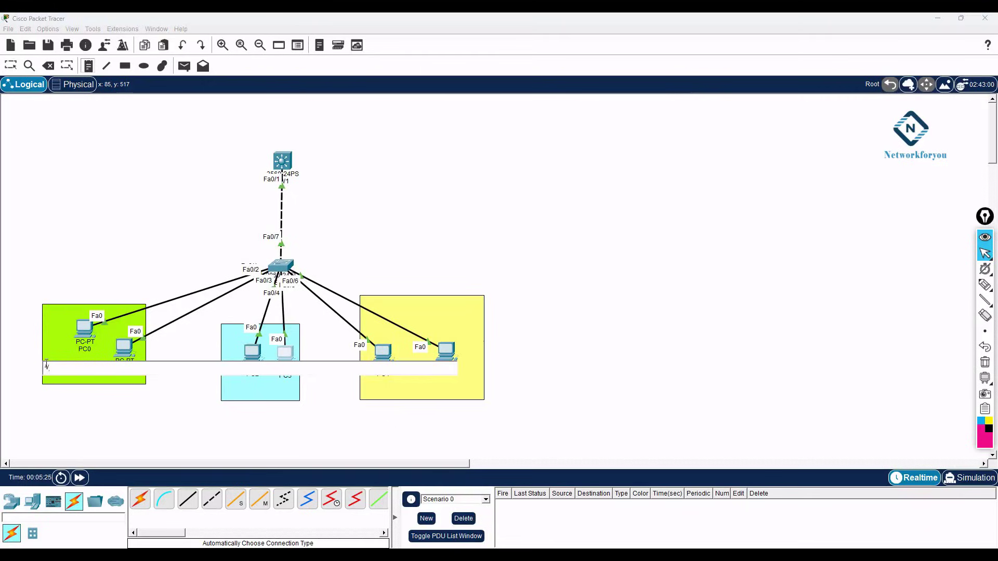
type("VLAN 10")
key("Return")
type("Name")
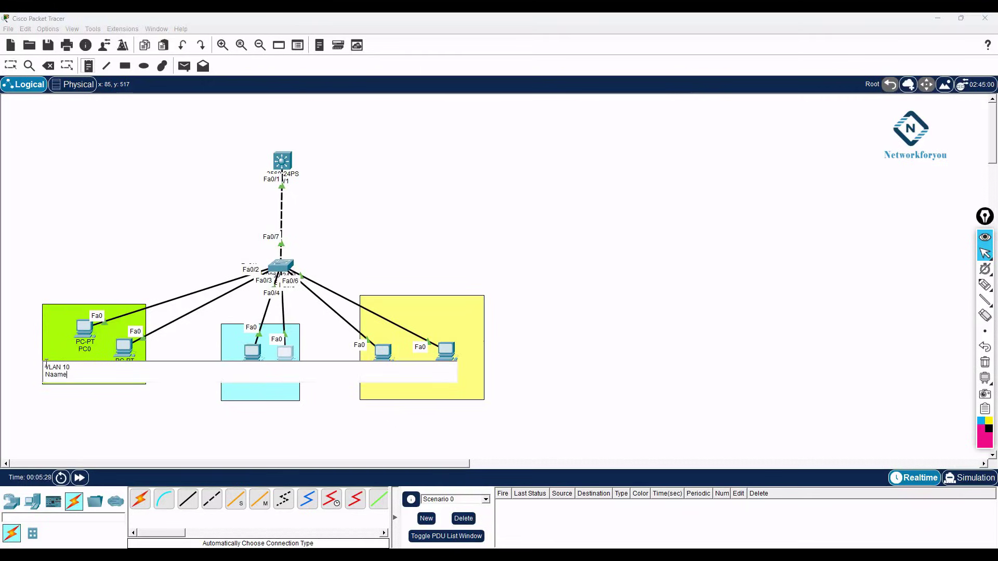
key("BackSpace")
key("BackSpace")
type("IT ")
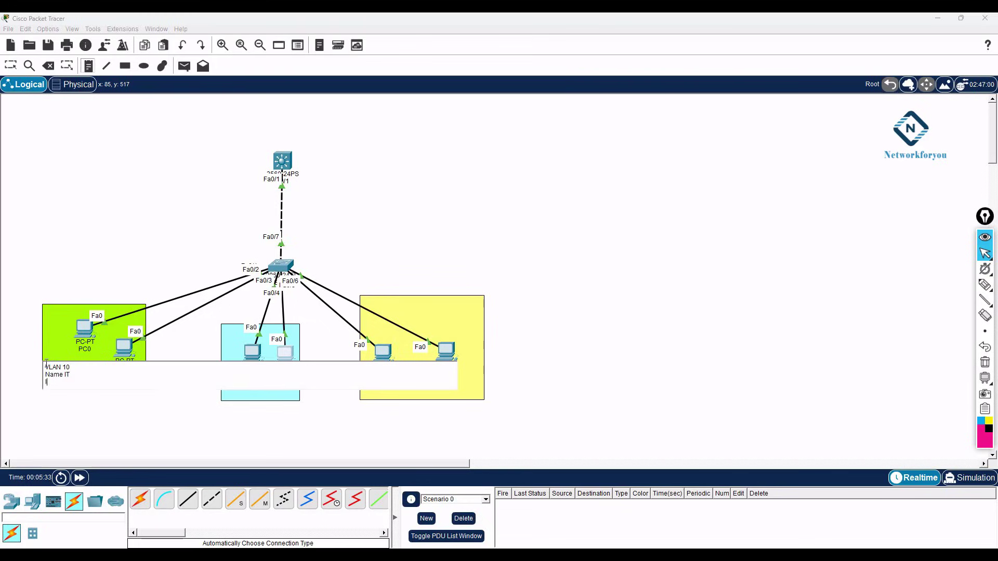
type("IP: 192.168.10.0/24")
key("Return")
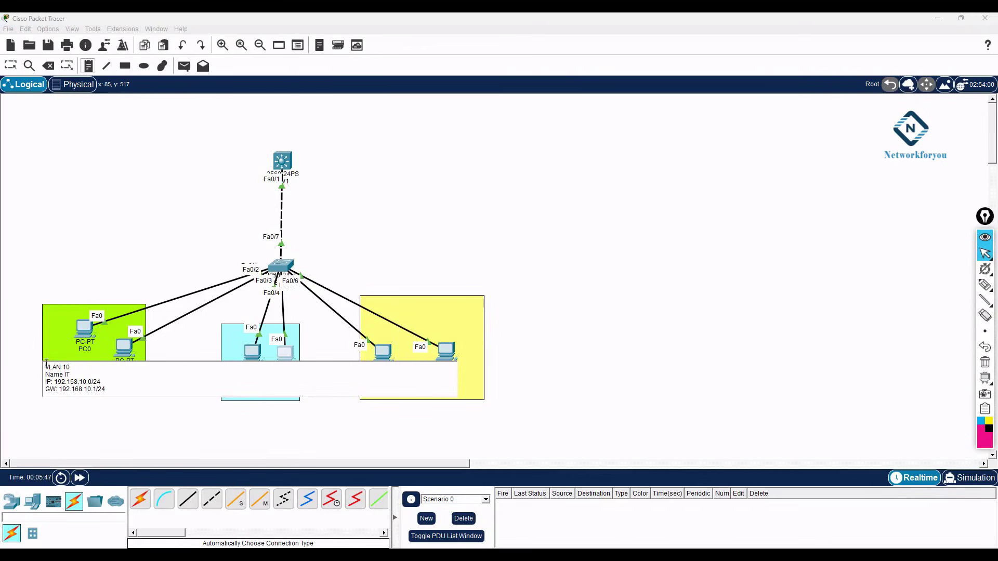
key("ctrl+a")
key("ctrl+c")
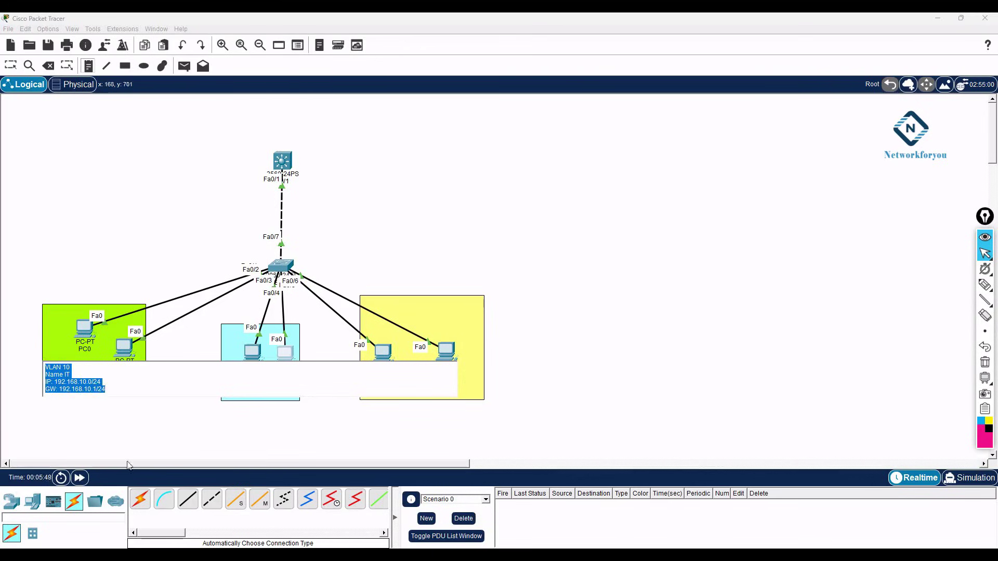
left_click(203, 411)
Step: Paste a copy of the note under the blue area and change its subnet and gateway to 192.168.20.x
left_click(229, 387)
key("ctrl+v")
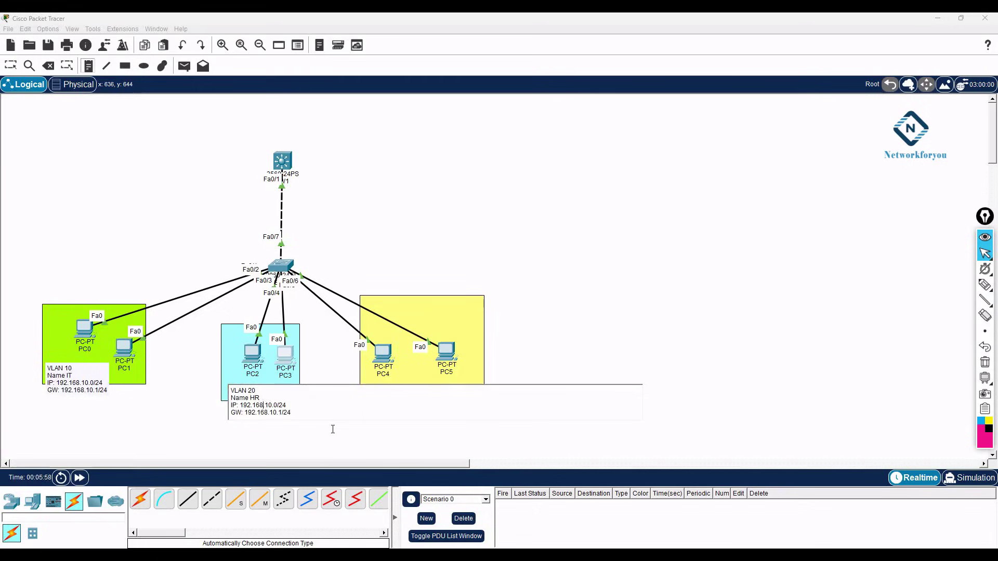
key("Delete")
type("2")
key("Down")
key("Delete")
type("2")
Step: Add a VLAN 30, Sales note with 192.168.30.0/24 and gateway 192.168.30.1 in the yellow area
left_click(439, 302)
key("ctrl+v")
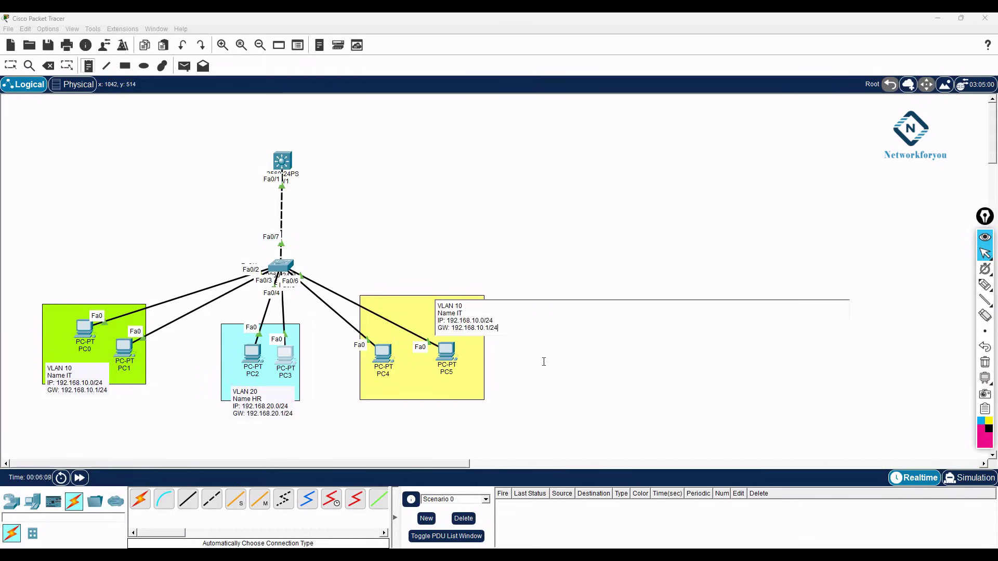
key("Left")
key("Left")
key("Left")
key("BackSpace")
type("3")
key("BackSpace")
type("3")
key("BackSpace")
type("SI")
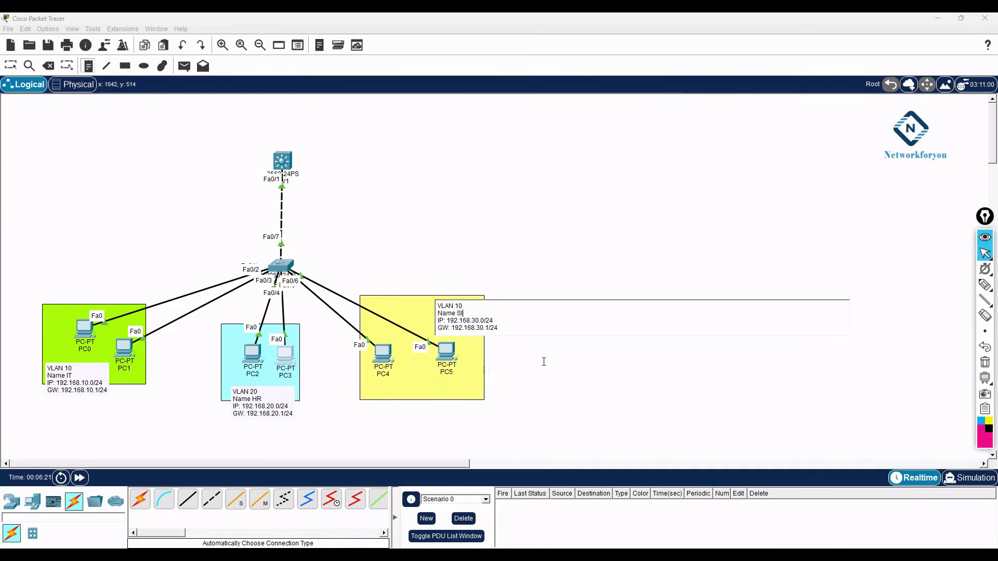
key("BackSpace")
type("ales")
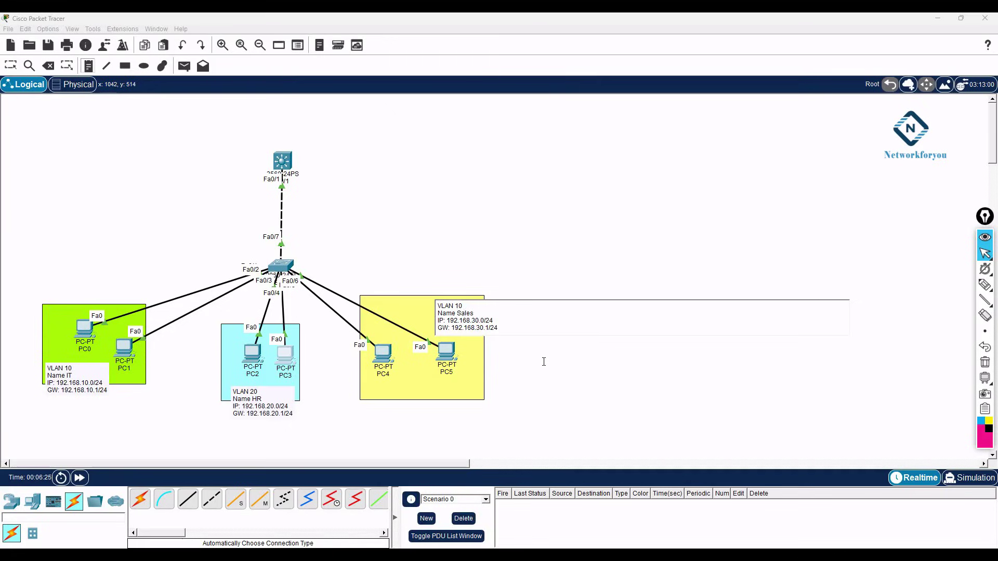
key("BackSpace")
left_click(626, 261)
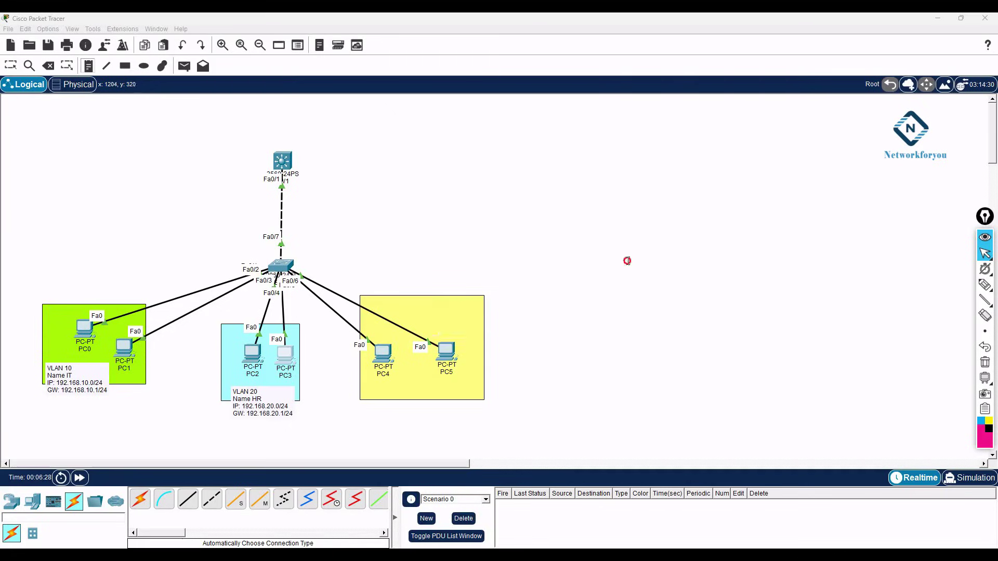
Step: Label the dashed uplink 'Trunk' and start renaming PC0 to 192.168.10.2
left_click(94, 76)
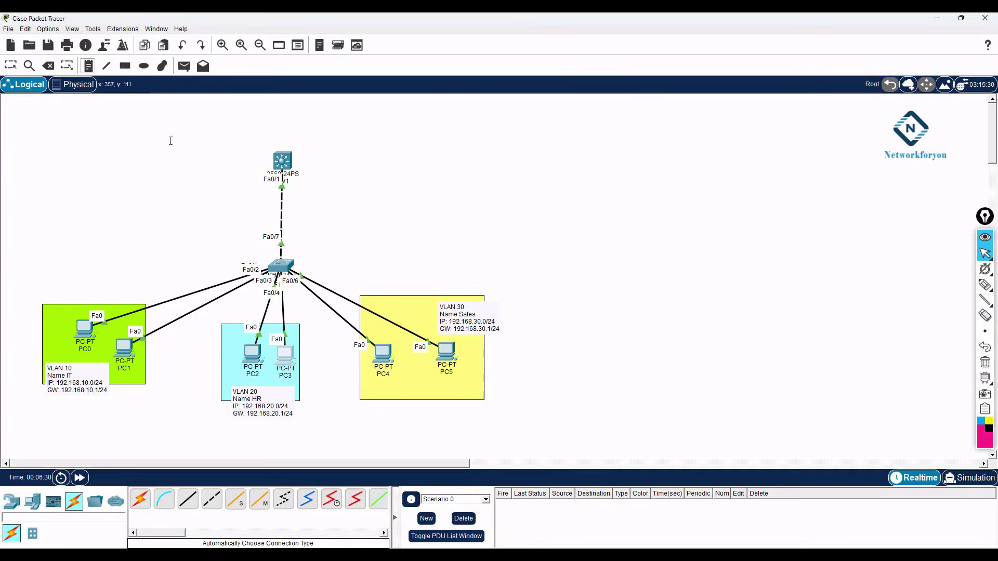
left_click(291, 204)
type("Trunk")
left_click(478, 257)
left_click(10, 64)
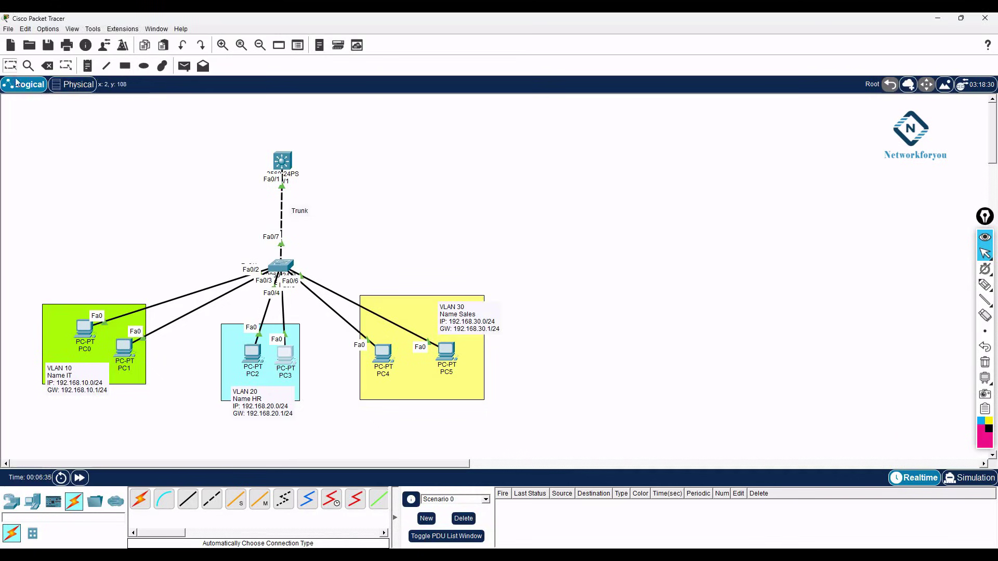
left_click(83, 348)
type("192.168")
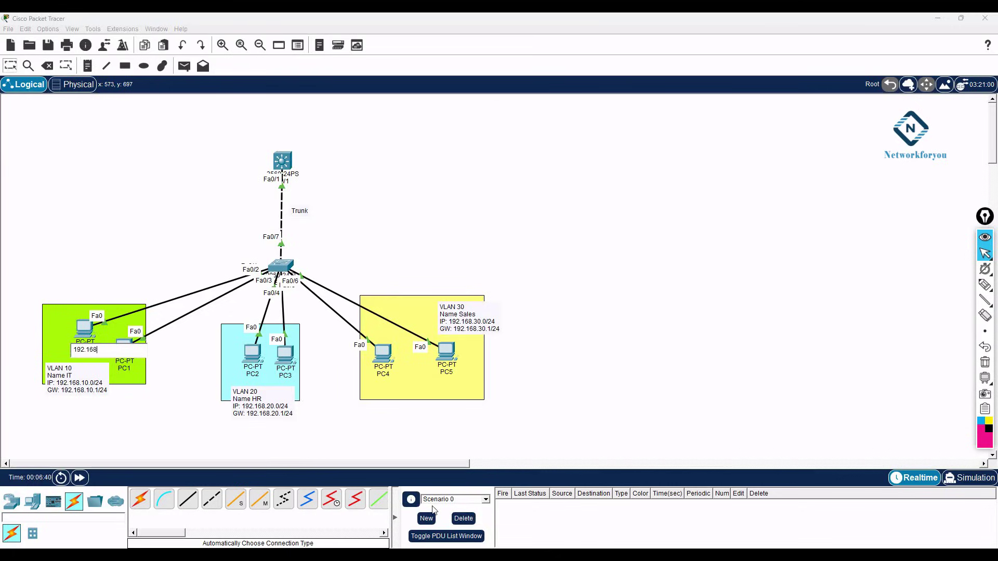
type(".10.2")
Step: Give PC 192.168.10.2 IPv4 192.168.10.2, mask 255.255.255.0, gateway 192.168.10.1
key("ctrl+a")
key("ctrl+c")
left_click(80, 331)
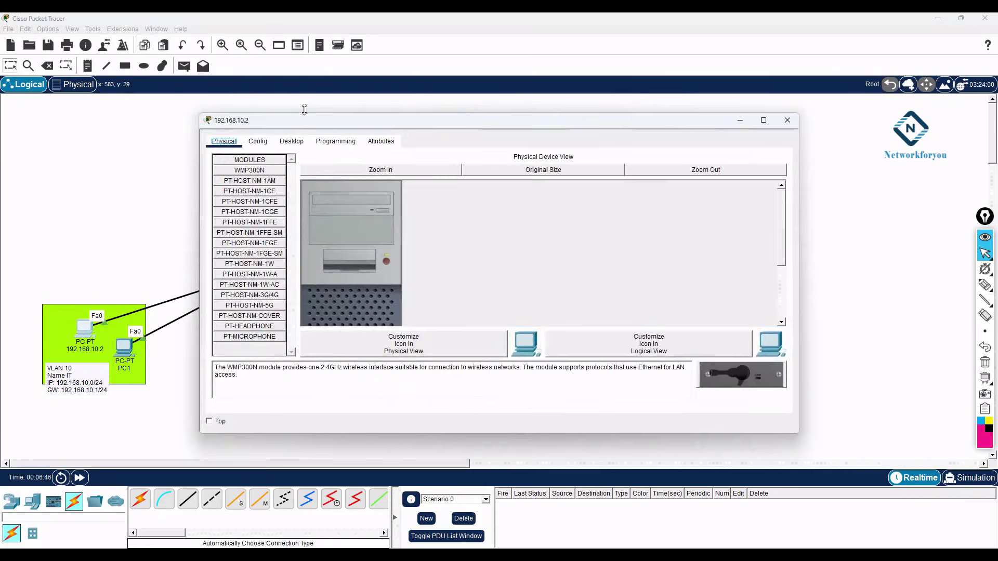
left_click(293, 142)
left_click(274, 191)
left_click(434, 219)
key("ctrl+v")
key("Tab")
key("Tab")
key("ctrl+v")
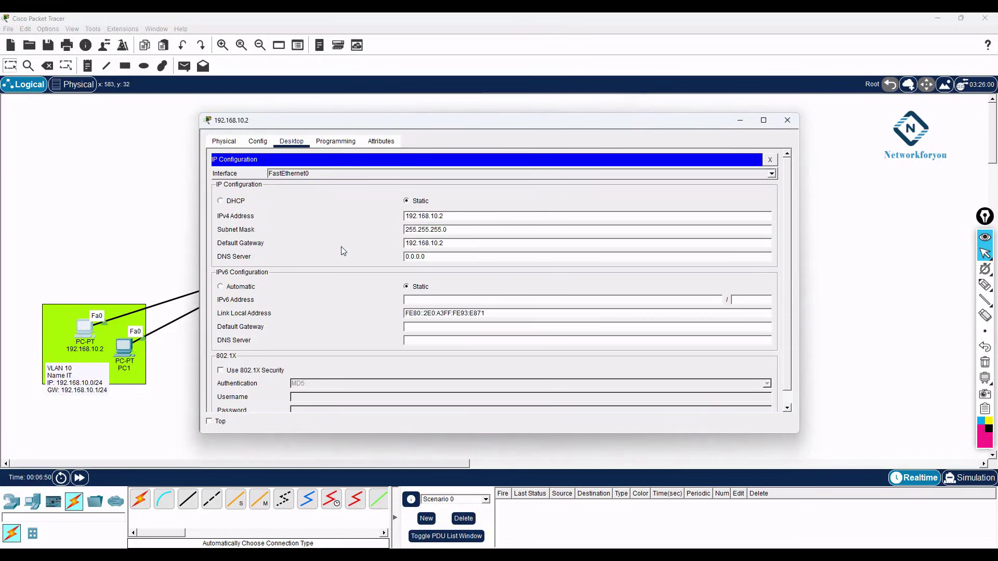
key("BackSpace")
type("1")
left_click(787, 120)
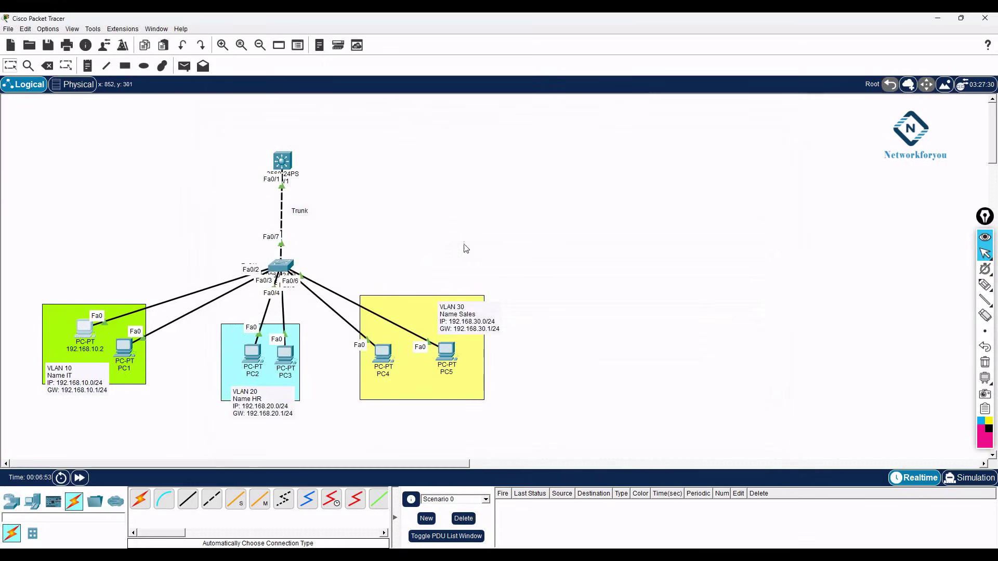
Step: Rename PC1 to 192.168.10.3 and set its IPv4 192.168.10.3 with gateway 192.168.10.1
left_click(124, 369)
key("ctrl+v")
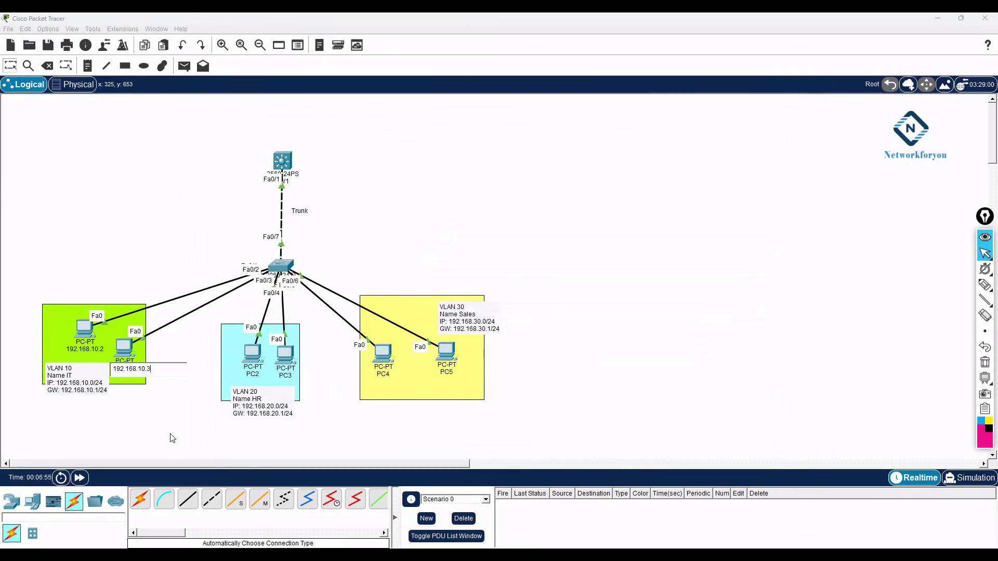
key("ctrl+a")
key("ctrl+c")
left_click(124, 348)
left_click(284, 140)
left_click(267, 179)
left_click(429, 213)
type("192.168.10.3")
key("Tab")
key("Tab")
type("192.168.10.1")
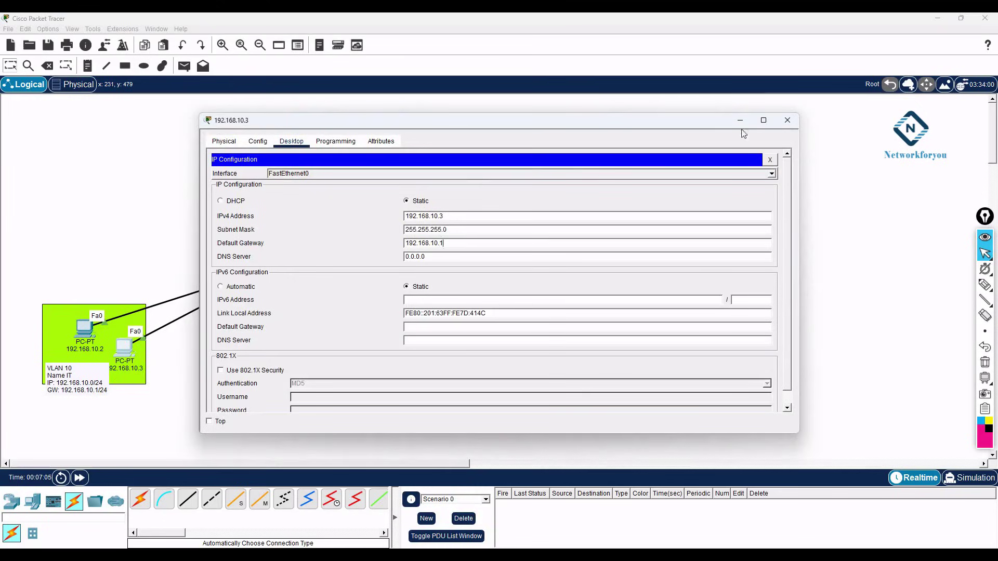
Step: Rename PC2 to 192.168.20.2
left_click(787, 120)
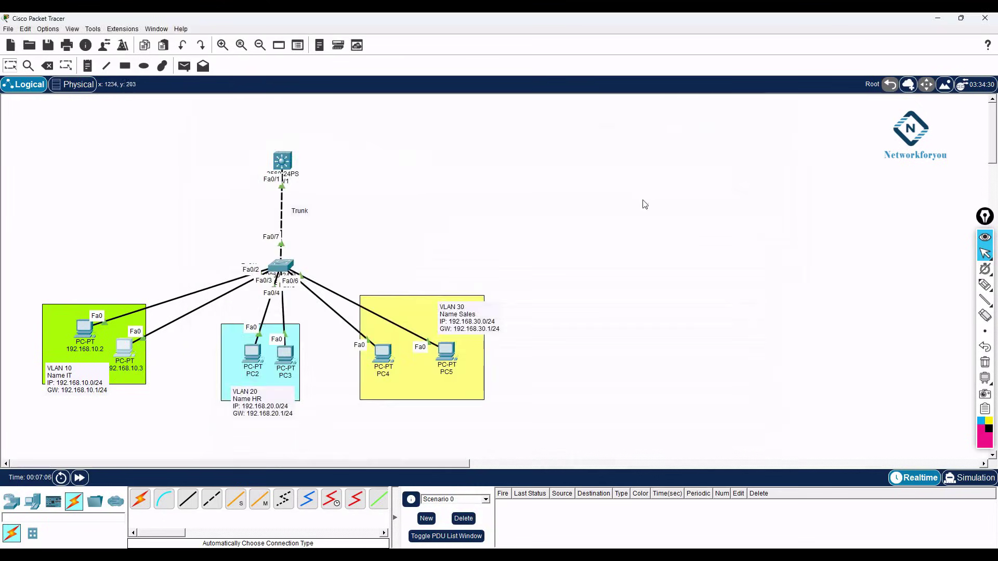
left_click(252, 373)
key("ctrl+v")
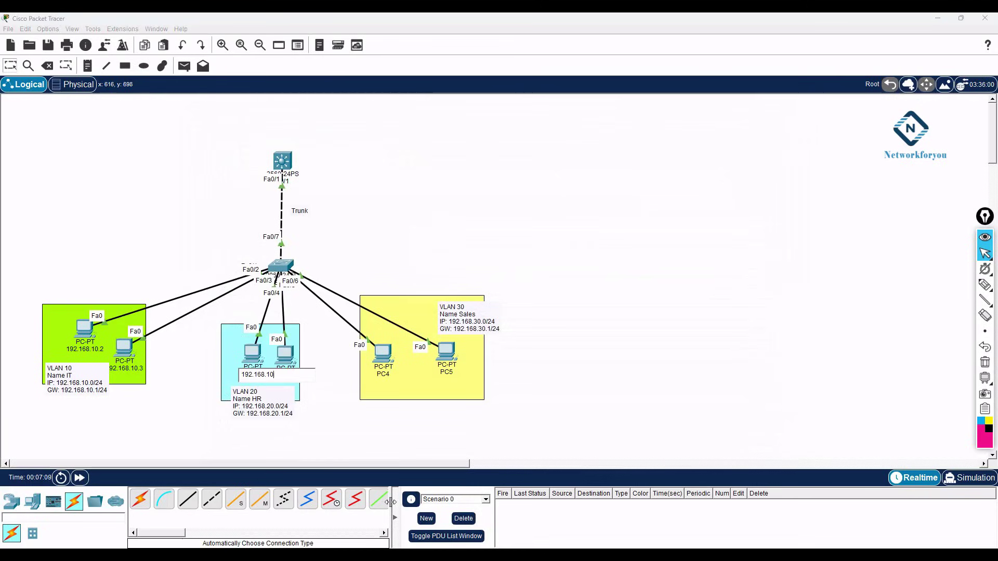
key("BackSpace")
type("20.2")
key("ctrl+a")
key("ctrl+c")
Step: Set PC 192.168.20.2's IPv4 to 192.168.20.2, mask 255.255.255.0, gateway 192.168.20.1
left_click(246, 353)
left_click(291, 141)
left_click(270, 179)
left_click(426, 219)
key("ctrl+v")
left_click(426, 229)
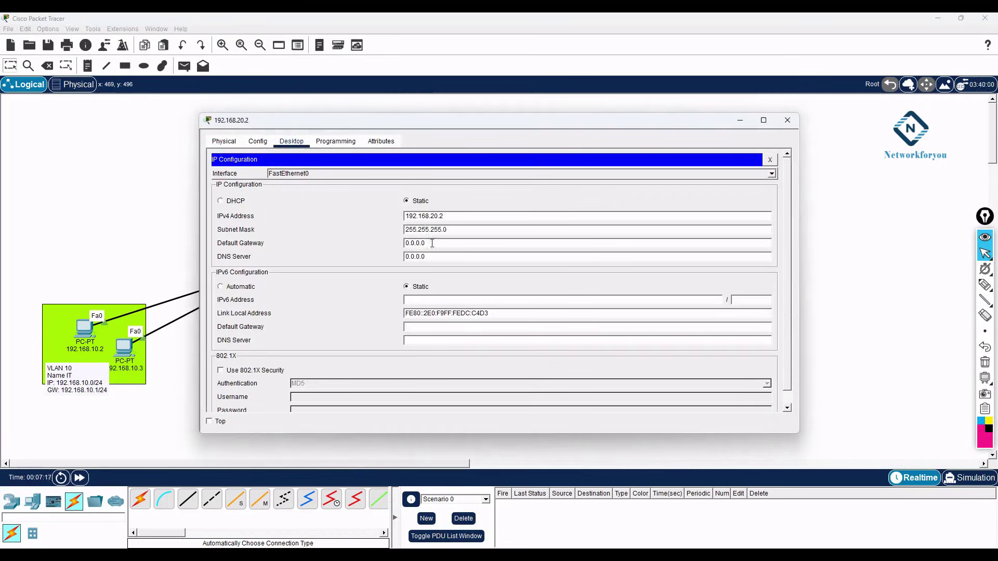
left_click_drag(429, 243, 366, 244)
key("ctrl+v")
key("BackSpace")
type("1")
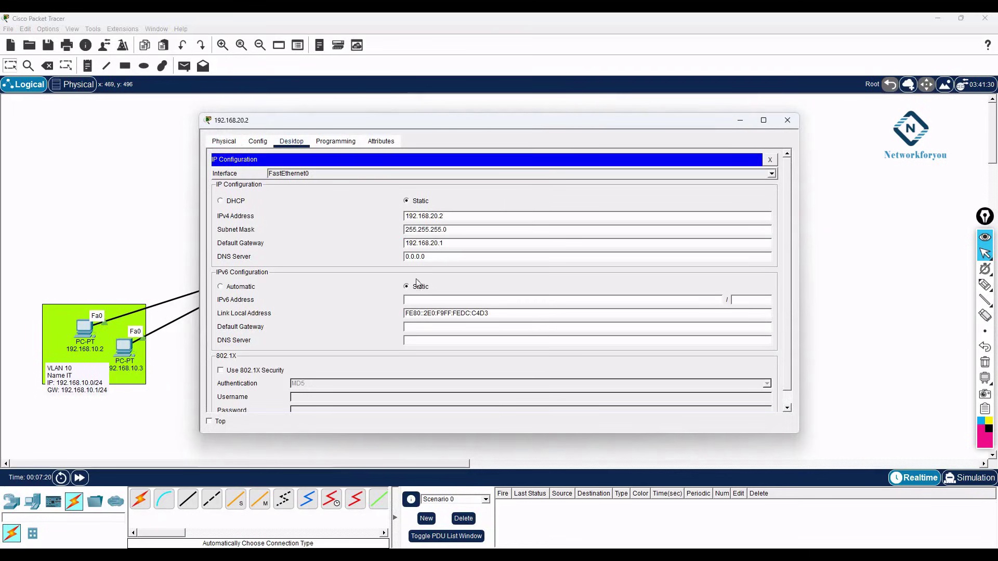
left_click(787, 120)
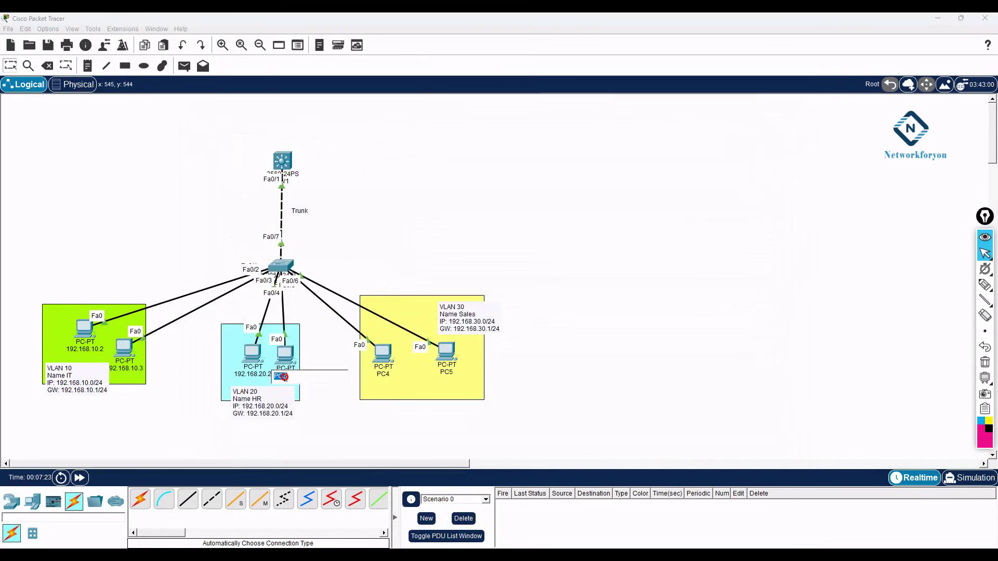
Step: Rename PC3 to 192.168.20.3 and give it IPv4 192.168.20.3 with gateway 192.168.20.1
key("BackSpace")
type("3")
key("ctrl+a")
key("ctrl+c")
left_click(278, 349)
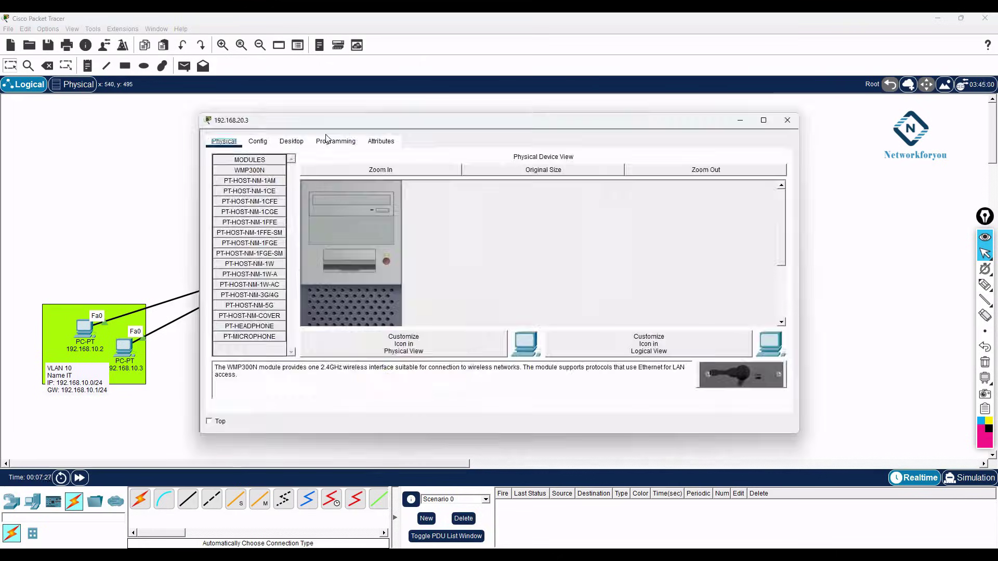
left_click(292, 141)
left_click(267, 177)
left_click(417, 216)
type("192.168.20.3")
key("Tab")
key("Tab")
type("192.168.20.1")
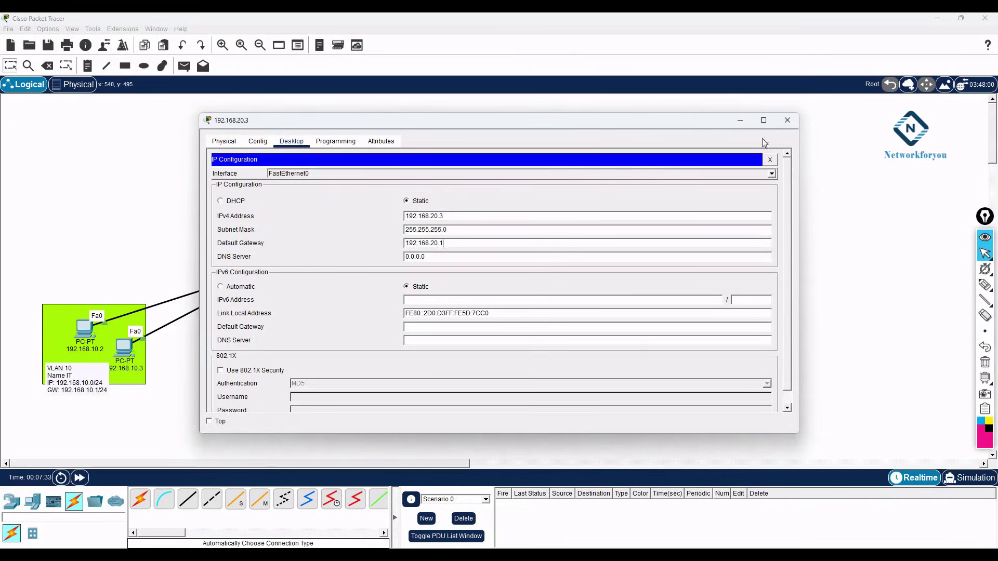
left_click(787, 120)
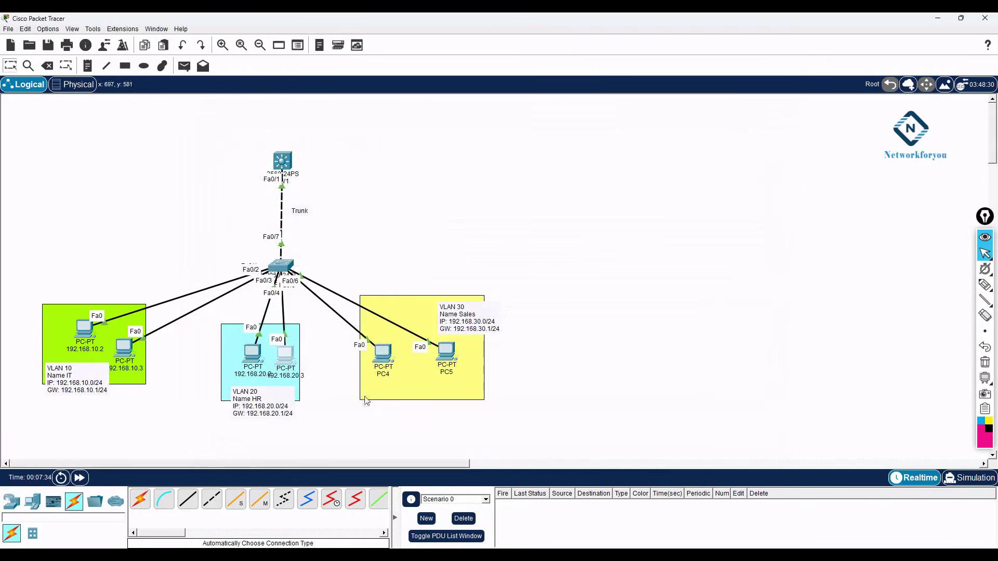
Step: Rename PC4 to 192.168.30.2
left_click(383, 374)
key("ctrl+v")
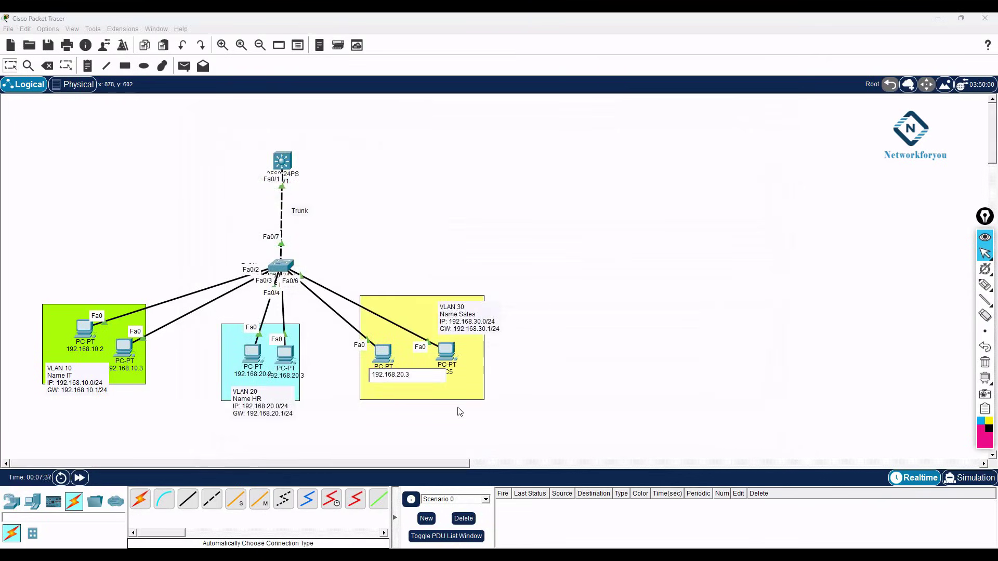
key("BackSpace")
key("BackSpace")
type("30")
key("ctrl+a")
key("ctrl+c")
key("Return")
Step: Set PC 192.168.30.2's IPv4 to 192.168.30.2 with default gateway 192.168.30.1
left_click(382, 353)
left_click(302, 141)
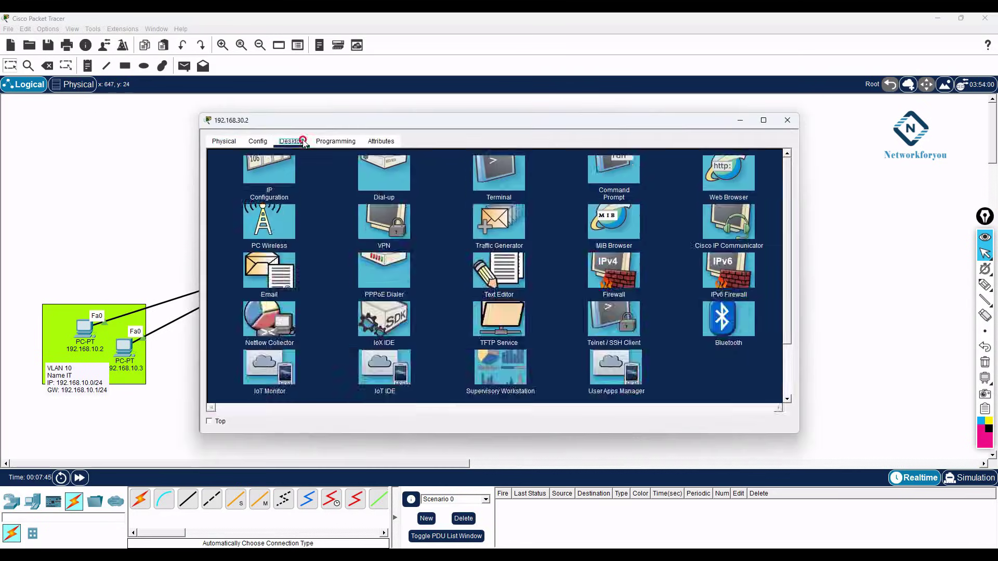
left_click(269, 174)
left_click(424, 216)
key("ctrl+v")
left_click_drag(429, 243, 361, 243)
key("ctrl+v")
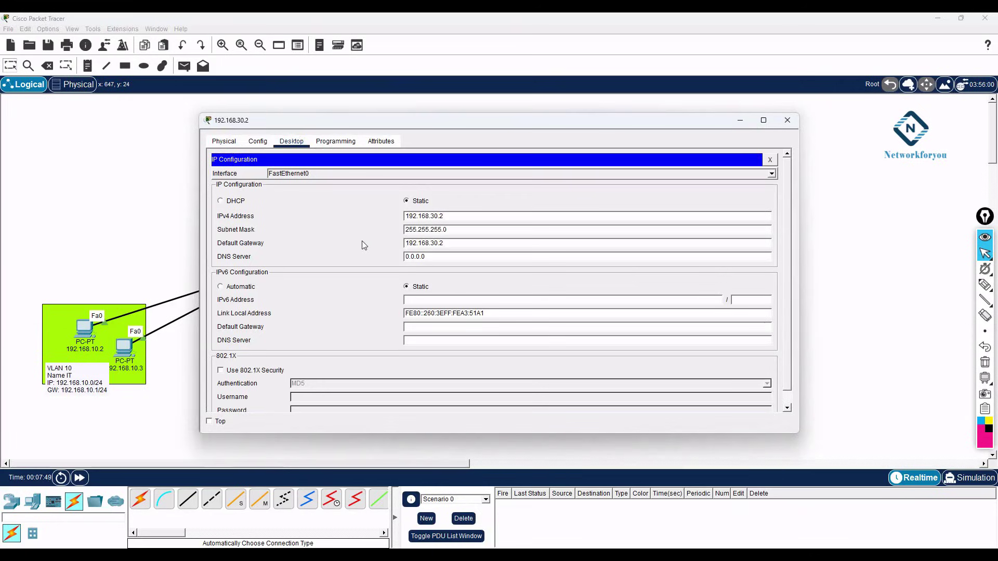
type("1")
key("ctrl+a")
left_click(764, 120)
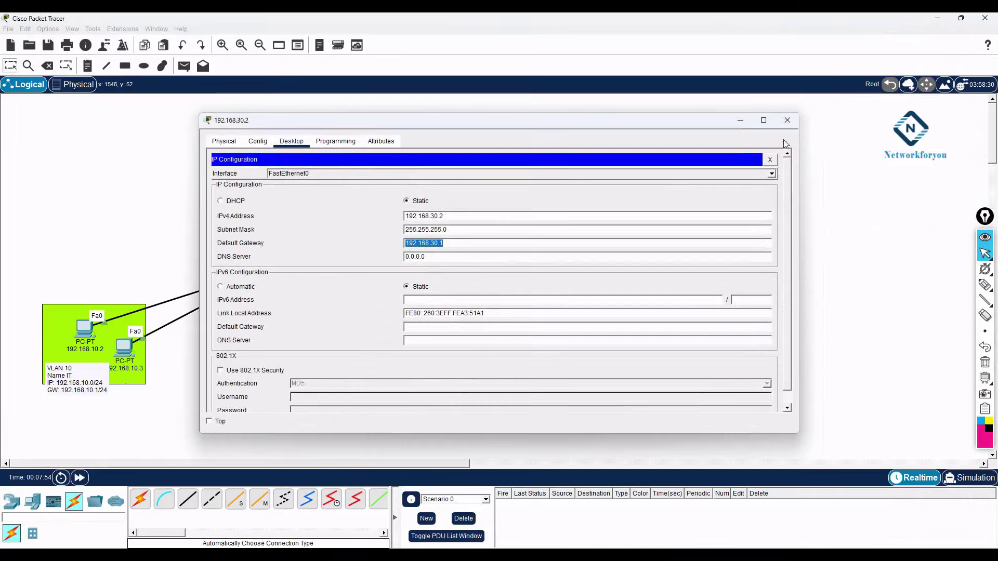
left_click(800, 119)
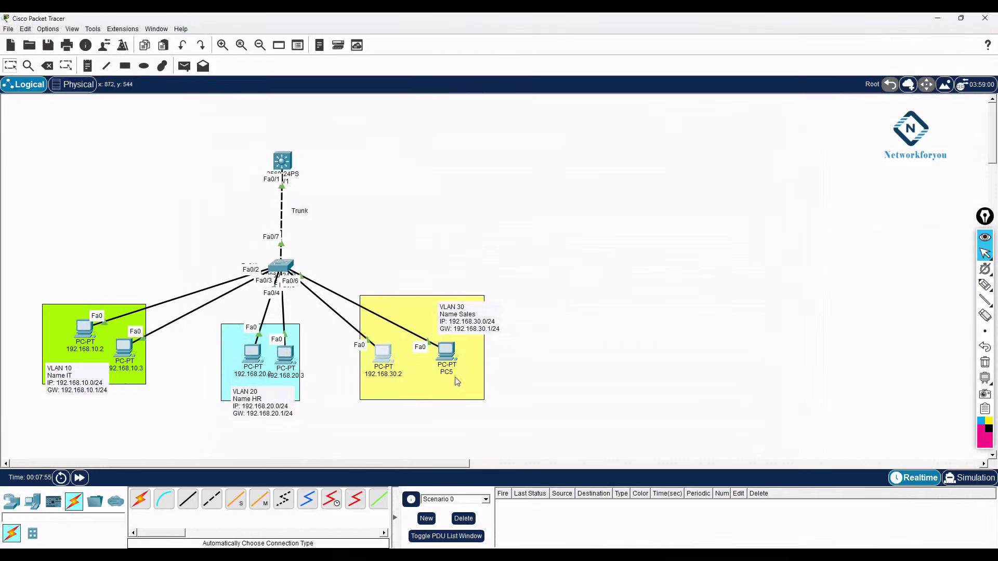
Step: Rename the second VLAN 30 PC to 192.168.30.3, address it 192.168.30.3, gateway 192.168.30.1
left_click(444, 372)
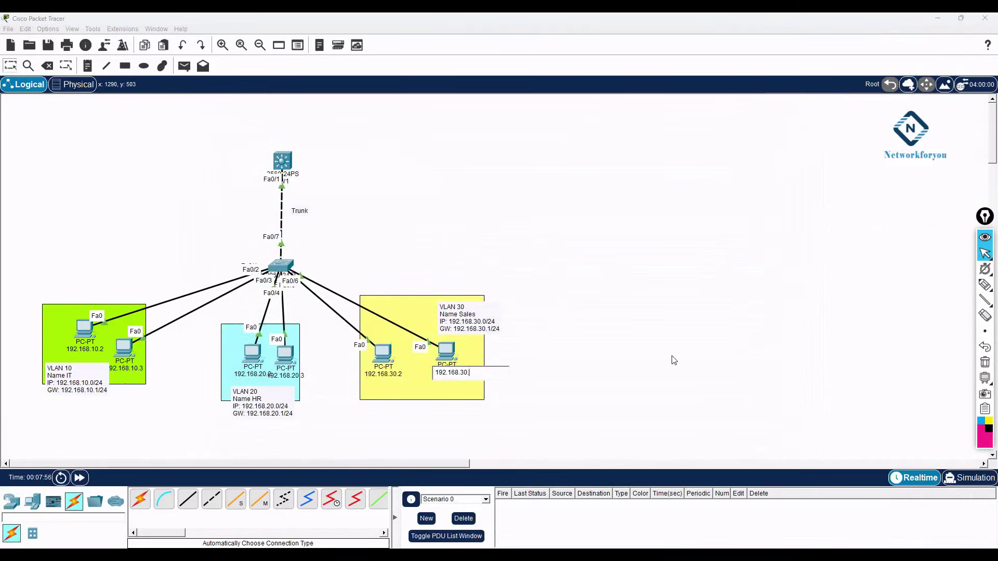
type("3")
key("ctrl+a")
left_click(446, 353)
left_click(292, 141)
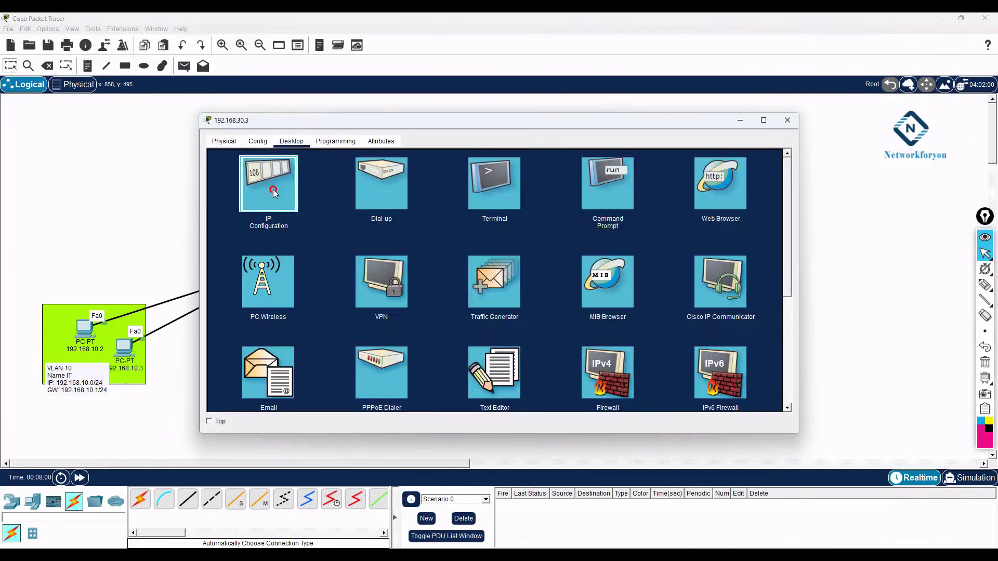
left_click(267, 179)
left_click(442, 243)
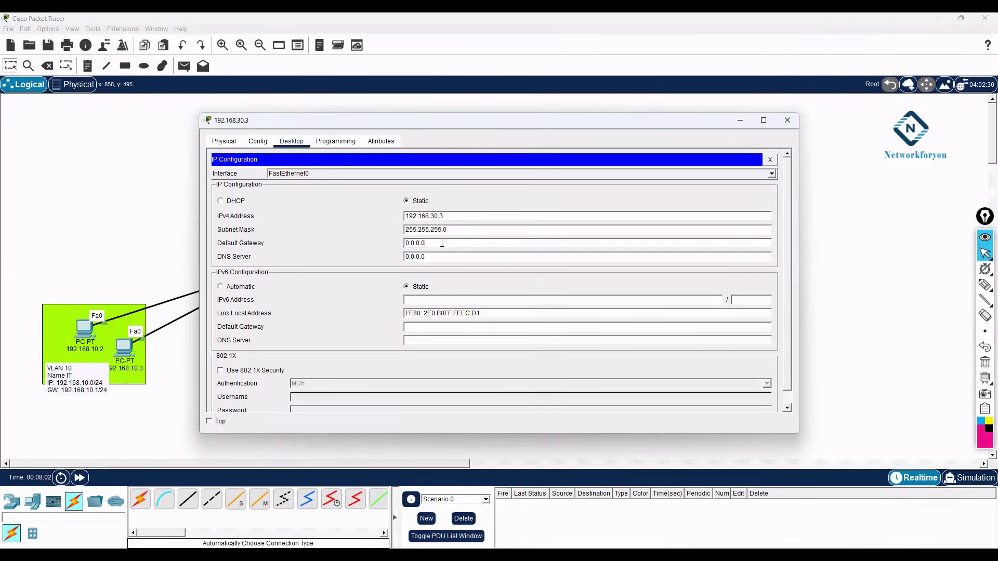
left_click_drag(442, 243, 387, 243)
type("192.168.30.1")
left_click(787, 120)
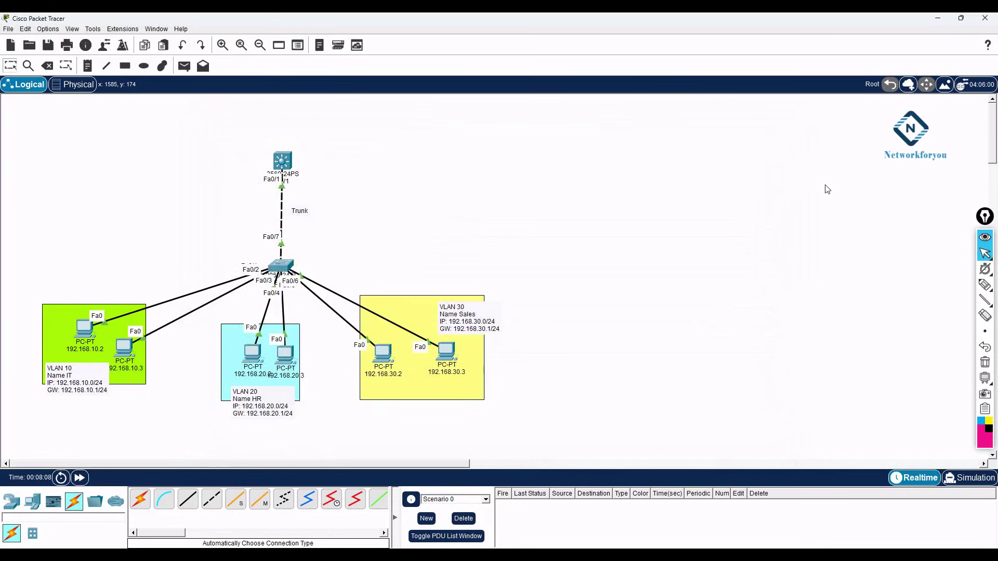
Step: Save the router-on-a-stick configuration notes in Notepad
left_click(210, 556)
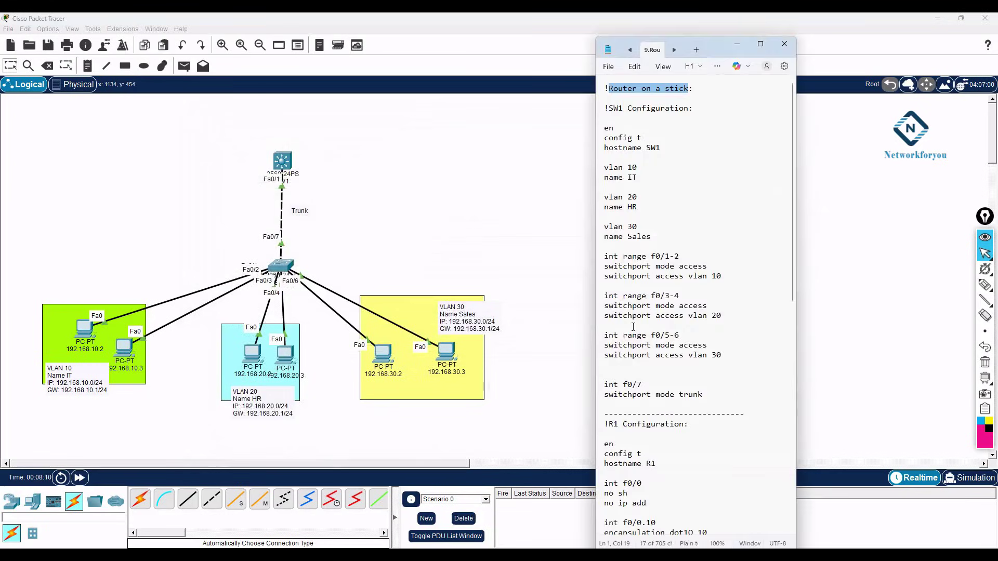
left_click(608, 67)
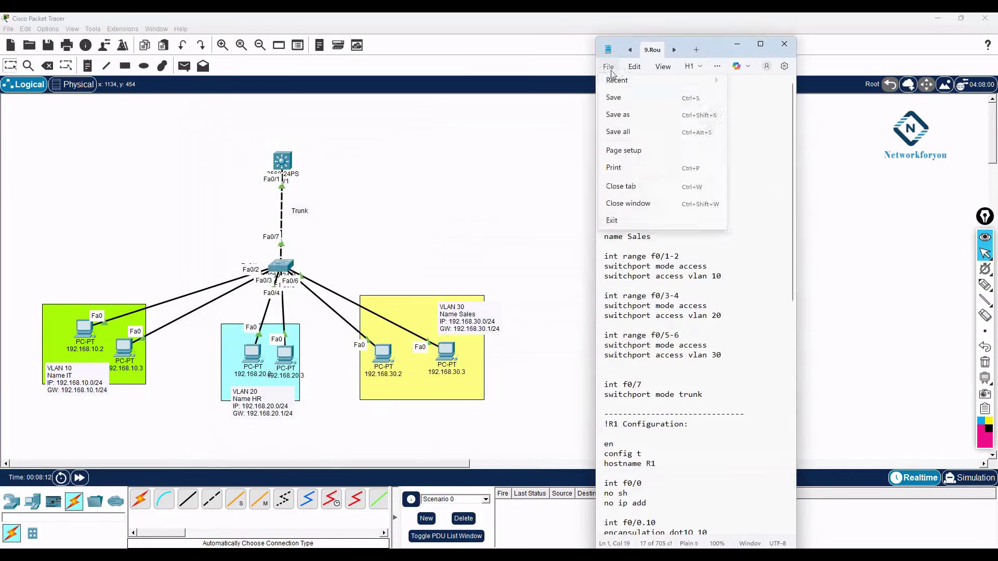
left_click(615, 171)
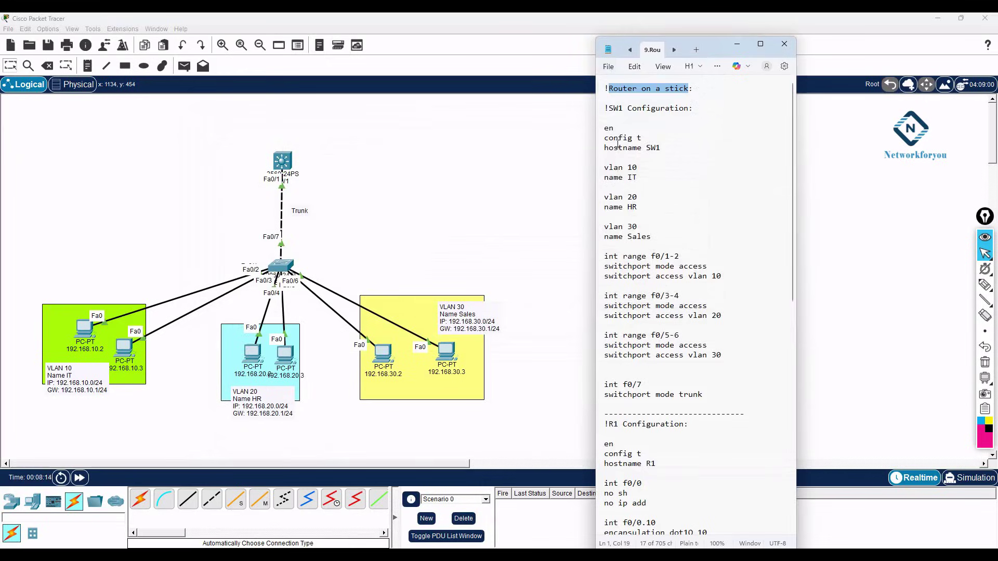
Step: In a new tab, write '!SVI (Layer 3) Intervlan with L3:', SW2 Configuration, en, config t, hostname SW2
left_click(607, 66)
left_click(616, 81)
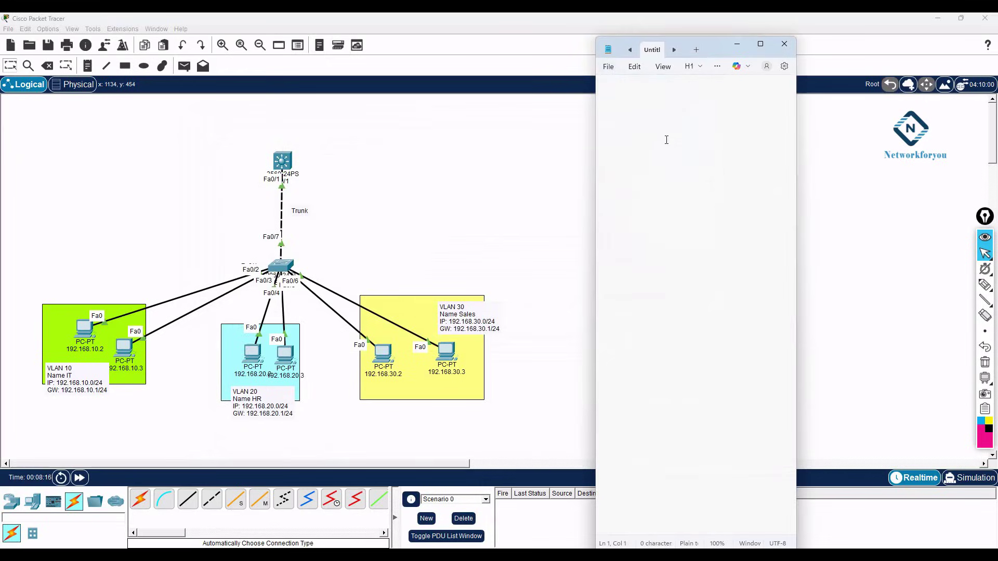
type("!")
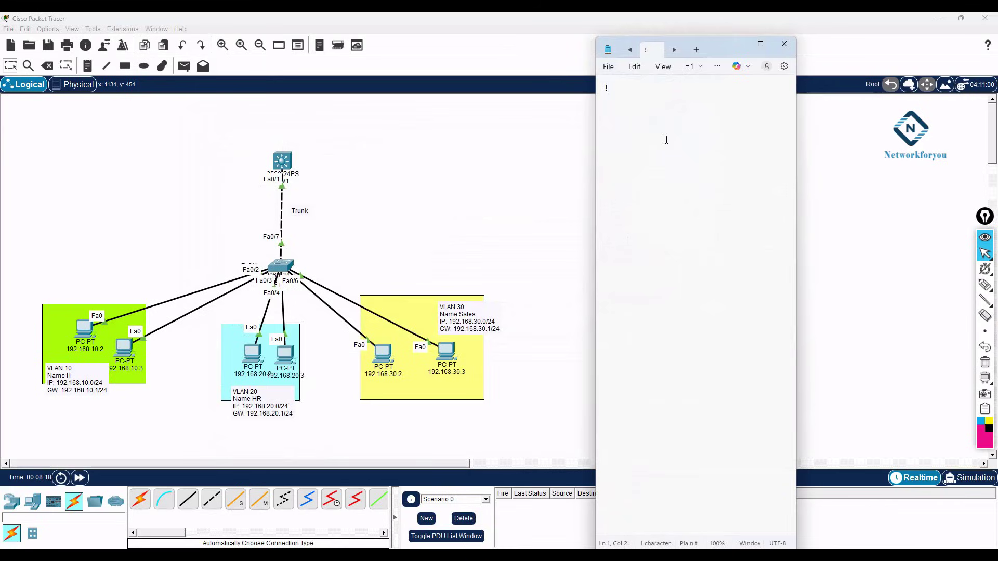
type("SVI")
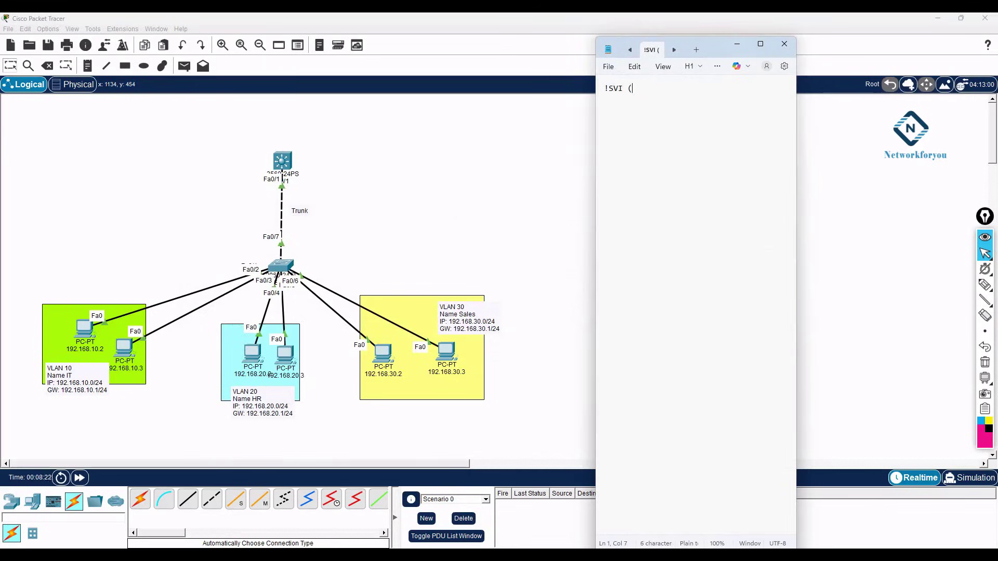
type(" (Layer 3) Intervlan")
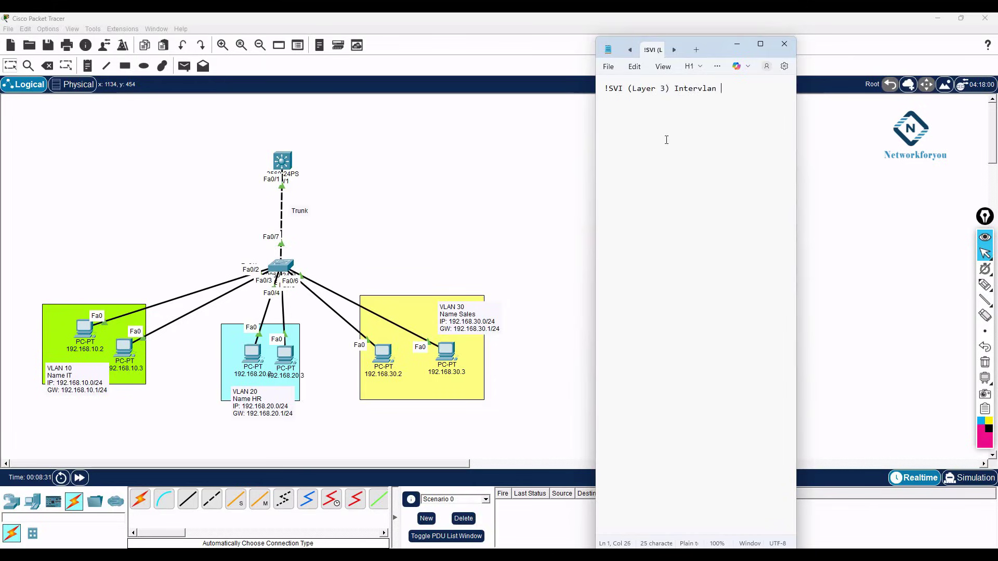
type(" with L3:")
key("Return")
key("Return")
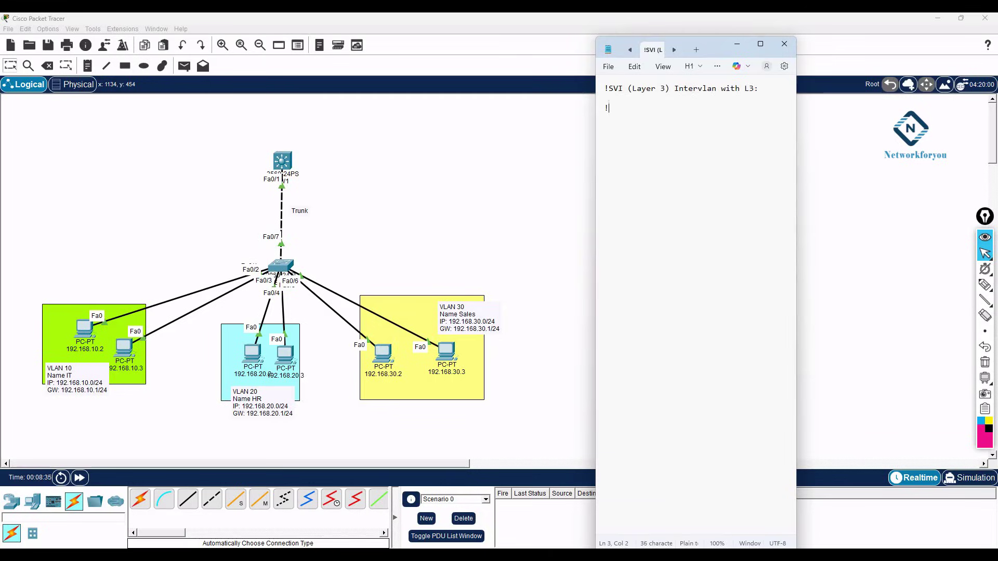
type("SW")
key("BackSpace")
type("2 Configuration:")
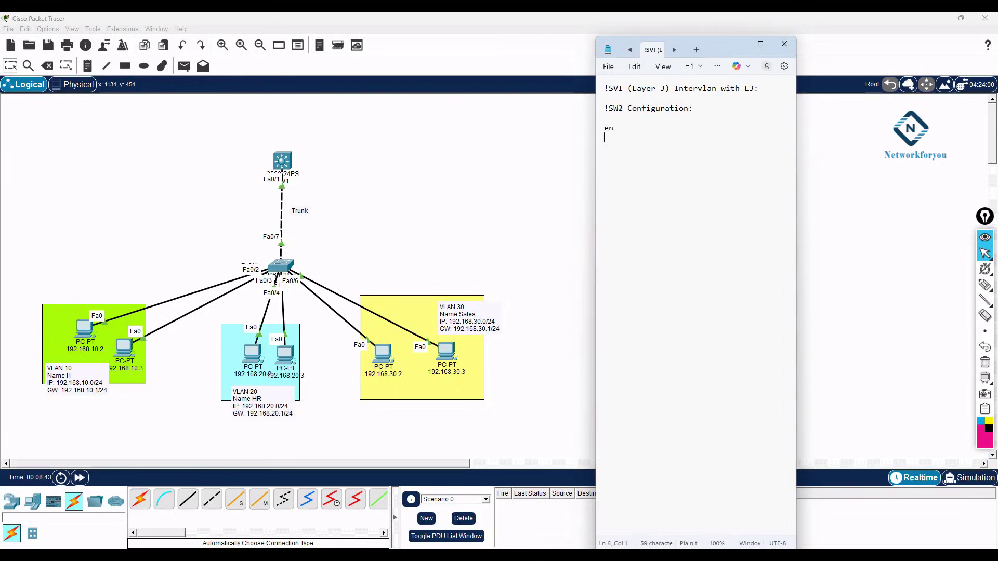
type("  en config t")
key("Return")
type("int")
key("BackSpace")
key("BackSpace")
key("BackSpace")
type("hostname SW")
key("BackSpace")
key("BackSpace")
type("2")
key("Return")
Step: Add vlan 10 name IT, vlan 20 name HR, vlan 30 name Sales, then begin an int range line
key("Return")
type("vlan 10")
key("Return")
type("name IT  vlan 20 name HR")
key("Return")
type("vlan 30")
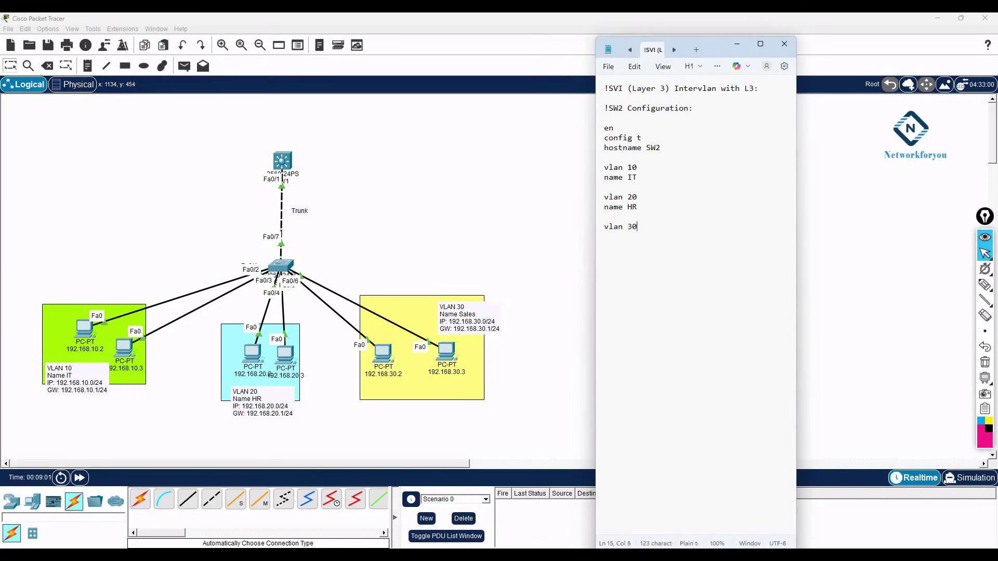
key("Return")
type("name ")
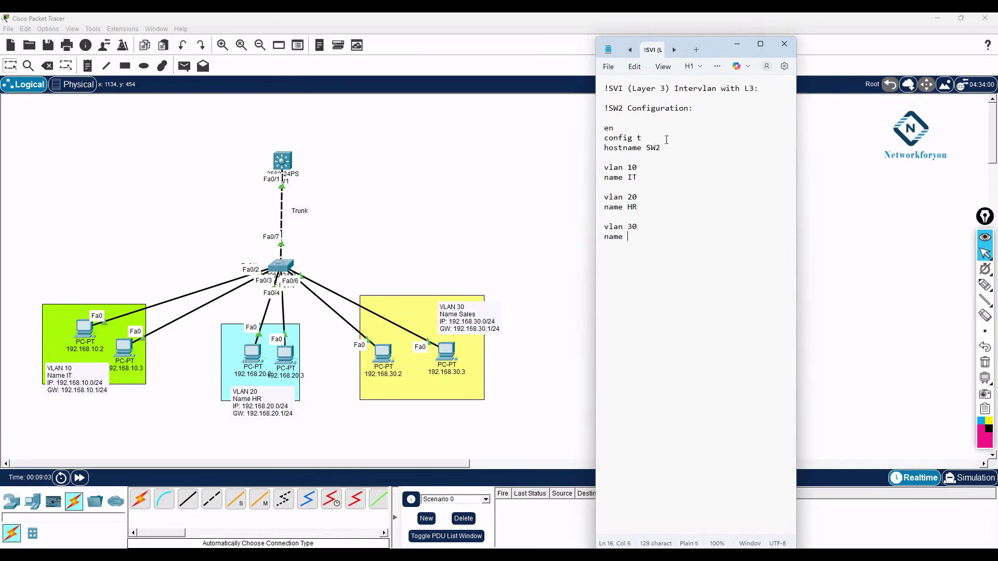
type("Sales")
key("Return")
type("int range")
Step: Tidy the topology so the PCs sit neatly inside their VLAN 10, 20 and 30 boxes
left_click(104, 249)
mouse_move(83, 328)
left_mouse_down()
mouse_move(75, 258)
mouse_move(70, 327)
left_mouse_up()
mouse_move(125, 347)
left_mouse_down()
mouse_move(109, 320)
mouse_move(112, 338)
left_mouse_up()
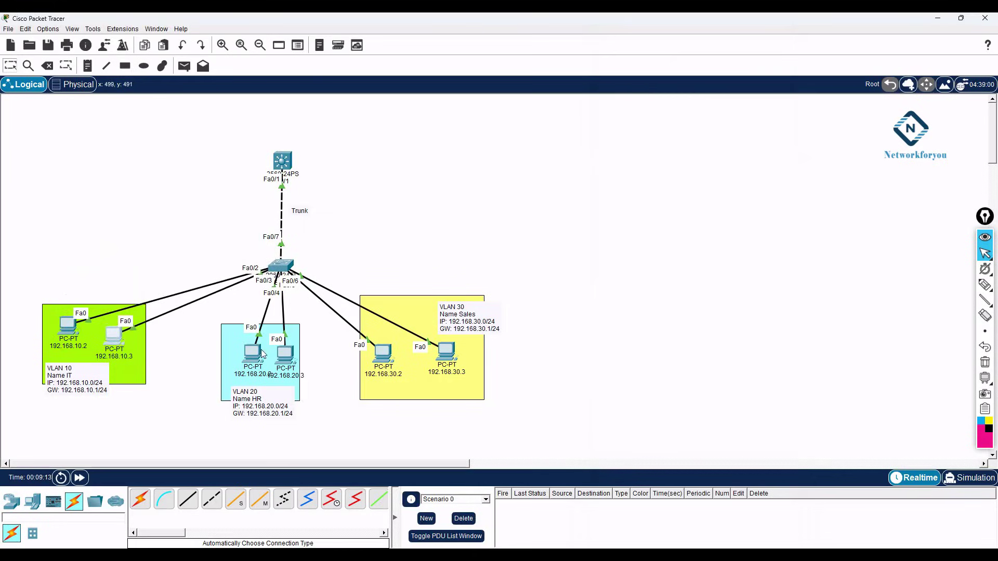
mouse_move(253, 353)
left_mouse_down()
mouse_move(201, 348)
mouse_move(247, 344)
left_mouse_up()
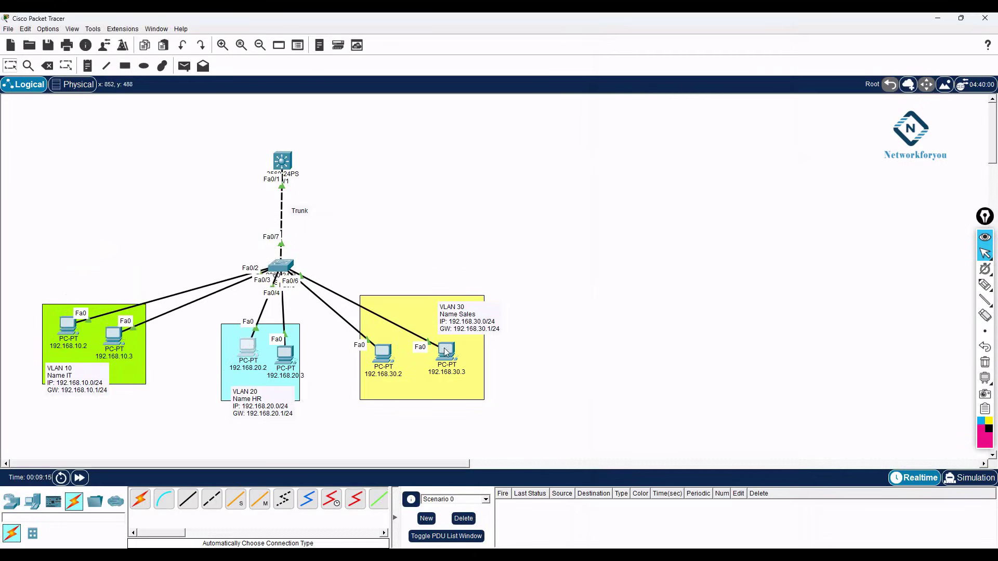
mouse_move(446, 352)
left_mouse_down()
mouse_move(445, 297)
mouse_move(440, 339)
left_mouse_up()
Step: In the SW2 notes, make int range f0/1-2 access ports in VLAN 10
key("alt+Tab")
type("f0/1-2")
key("Return")
type("switchport mode access")
key("Return")
type("switchport access")
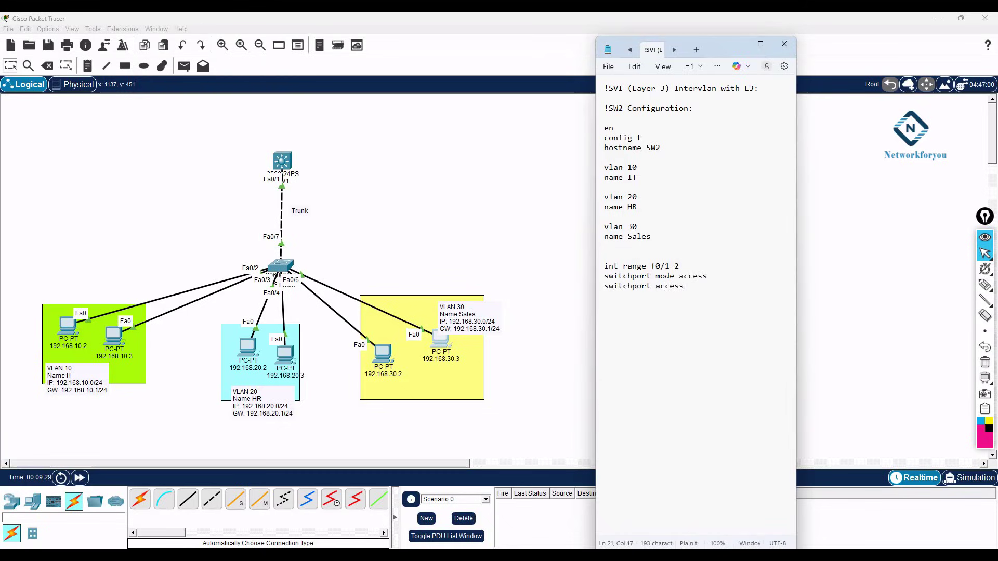
type(" vlan 10")
key("Return")
Step: Add int range f0/3-4 with switchport mode access and access VLAN 20
key("Return")
type("int rang")
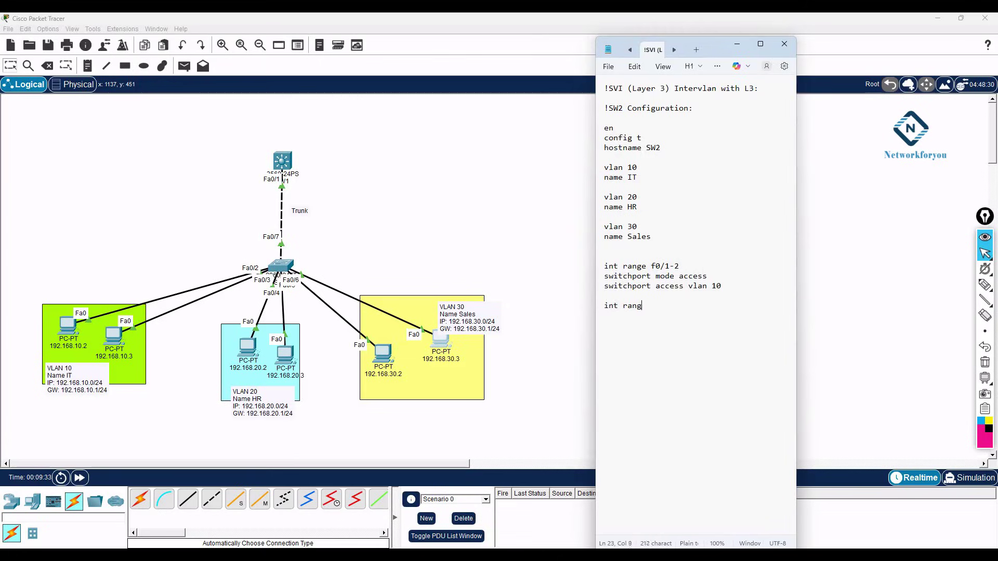
type("e f0/14")
key("Return")
type("switc")
type("hp")
type("ort mode ")
type("a")
key("BackSpace")
type("mode a")
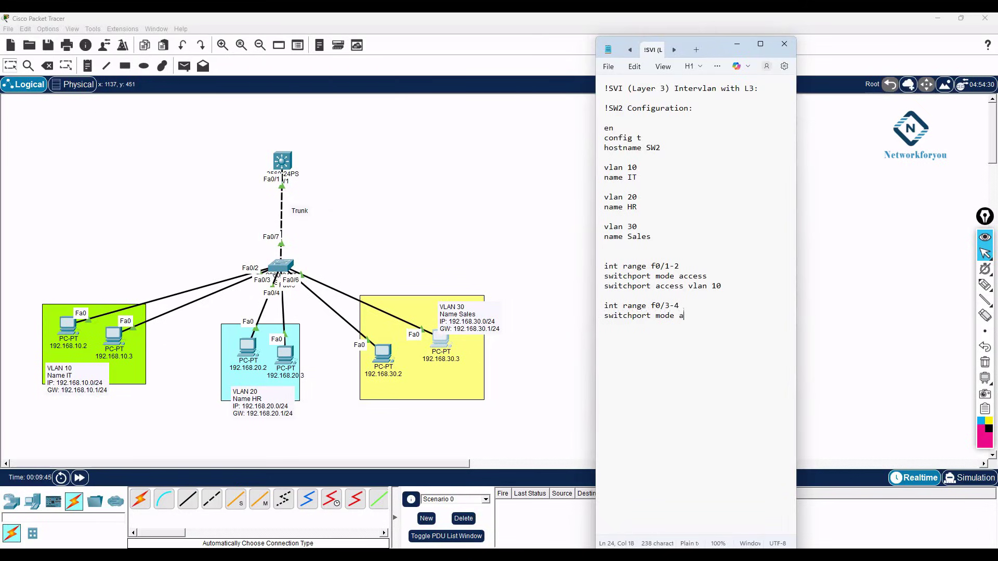
type("ccess")
key("Return")
type("switchport access vlan 20")
key("Return")
key("Return")
Step: Add int range f0/5-6 with switchport mode access and access VLAN 30
type("int range f0")
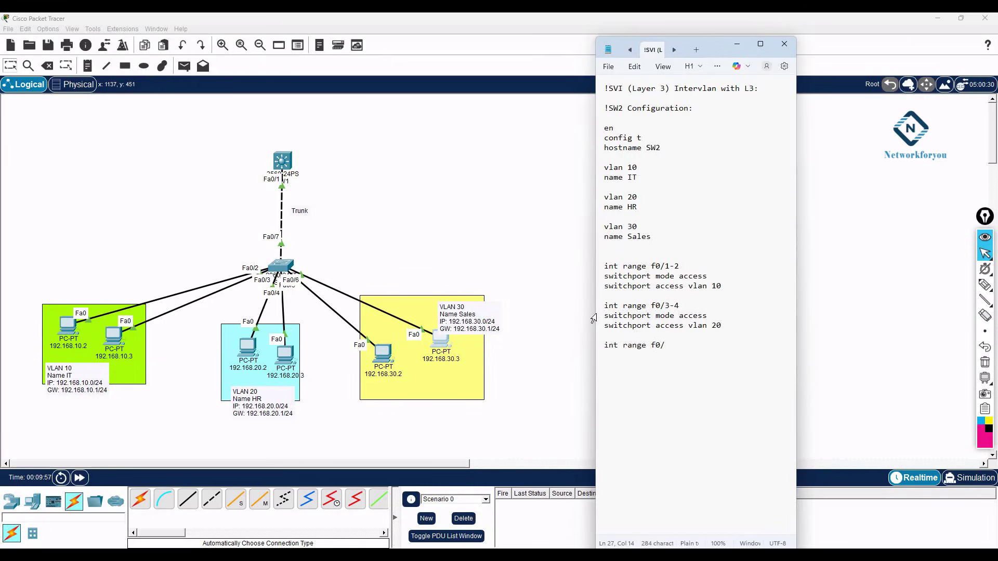
type("/5-6")
key("Return")
type("switchport mode access")
key("Return")
type("switchport access vlan 30")
key("Return")
key("Return")
key("Return")
Step: Add int f0/7 with switchport mode trunk, followed by a dashed separator line
type("int f0/7")
key("Return")
type("switchport m")
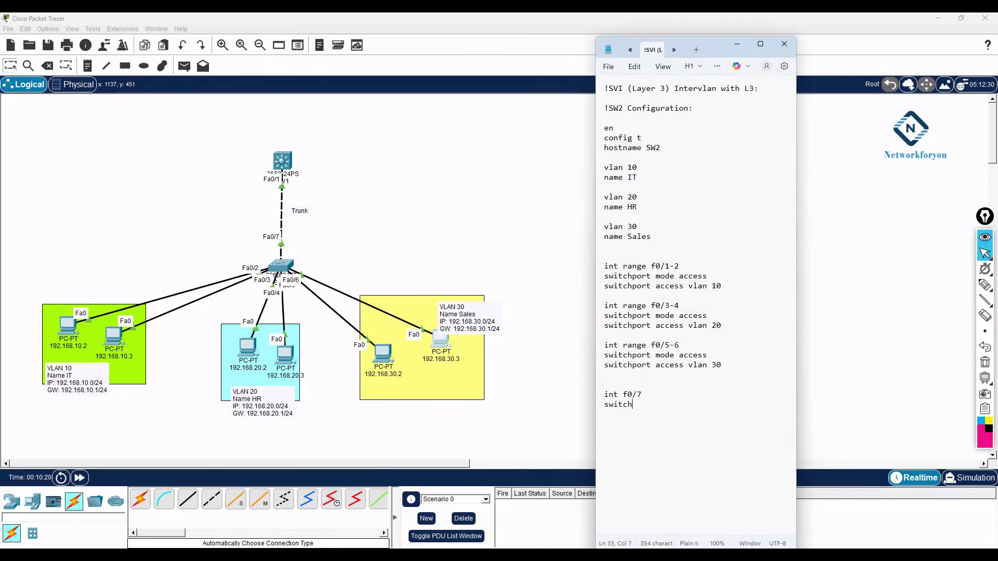
type("ode trunk")
key("Return")
key("Return")
type("--------------------------------")
Step: Paste the copied SW2 port configuration into SW2's console and save it with wr
left_click_drag(702, 405, 603, 265)
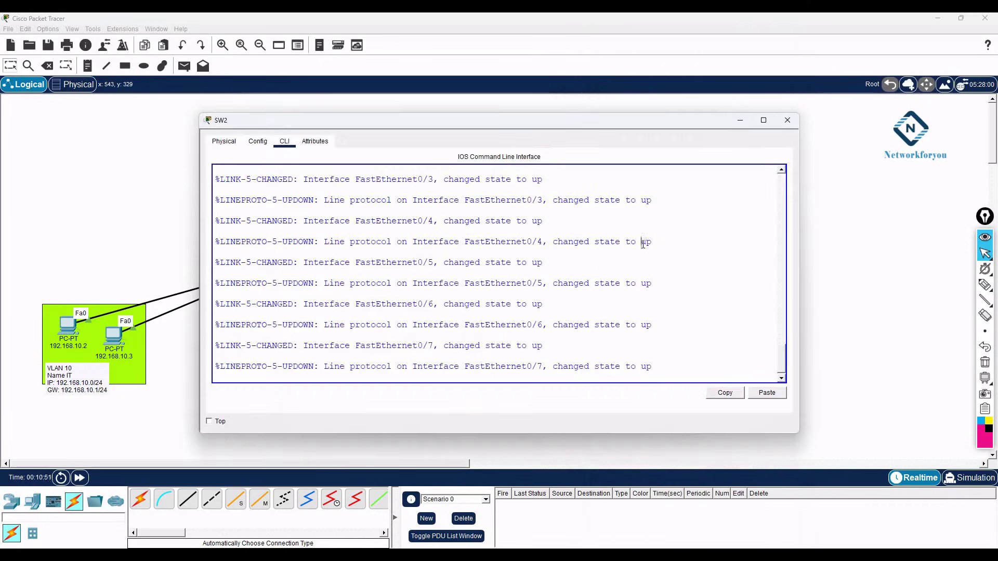
key("Return")
key("Return")
key("Return")
key("Return")
key("Return")
key("Return")
key("Return")
key("Return")
key("Return")
key("Return")
key("Return")
key("Return")
key("Return")
right_click(482, 301)
left_click(491, 319)
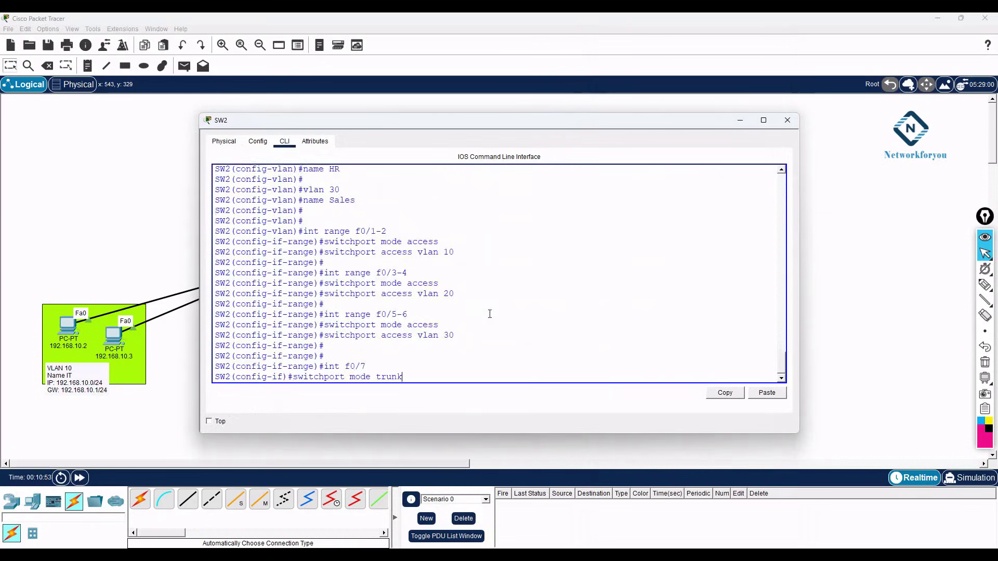
scroll(494, 305, "up", 5)
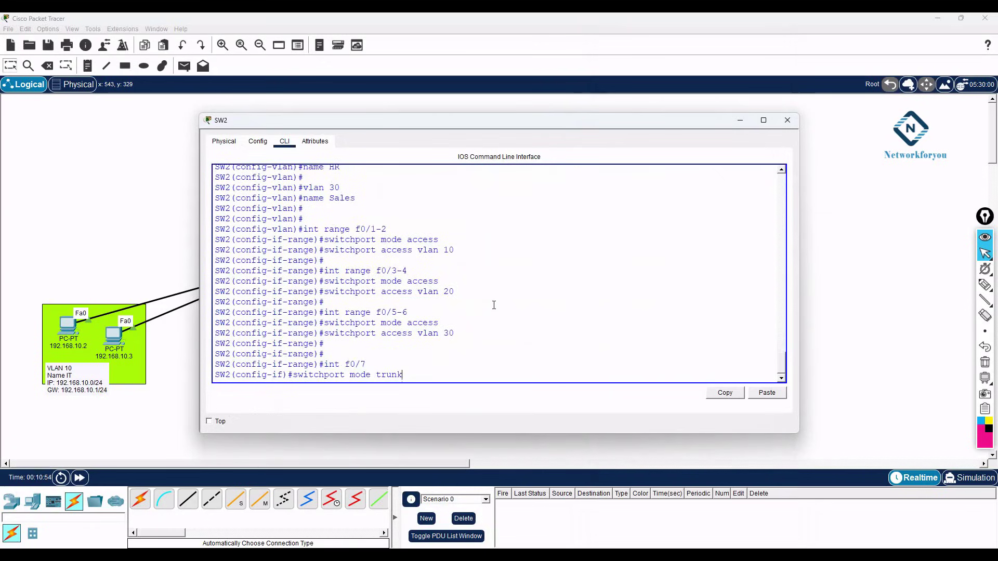
type("wr")
key("Return")
Step: Verify ports with 'sh vlan br' and the Fa0/7 802.1q trunk with 'sh int trunk', then close SW2
type("sh vlan br")
key("Return")
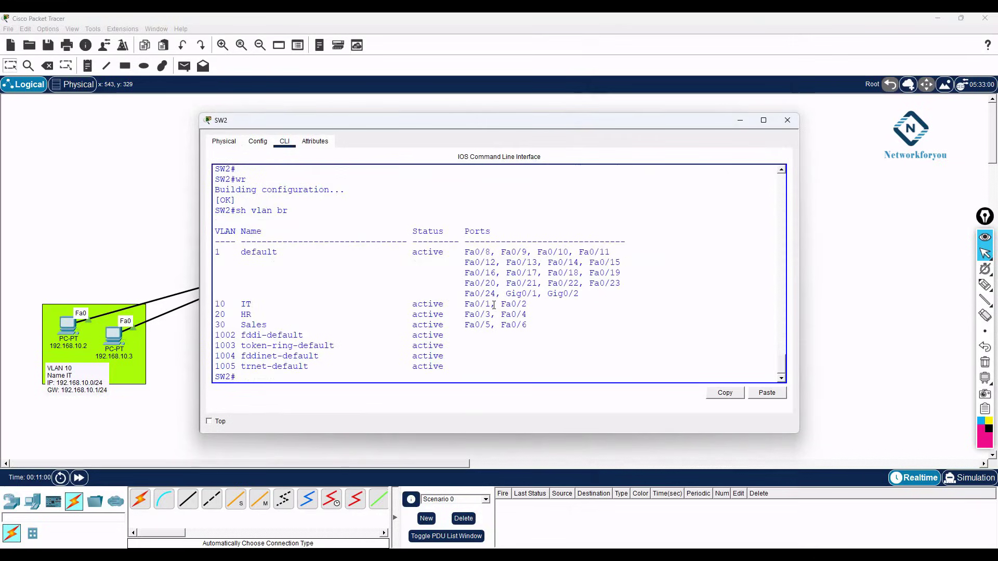
type("sh int tr")
key("Tab")
key("Return")
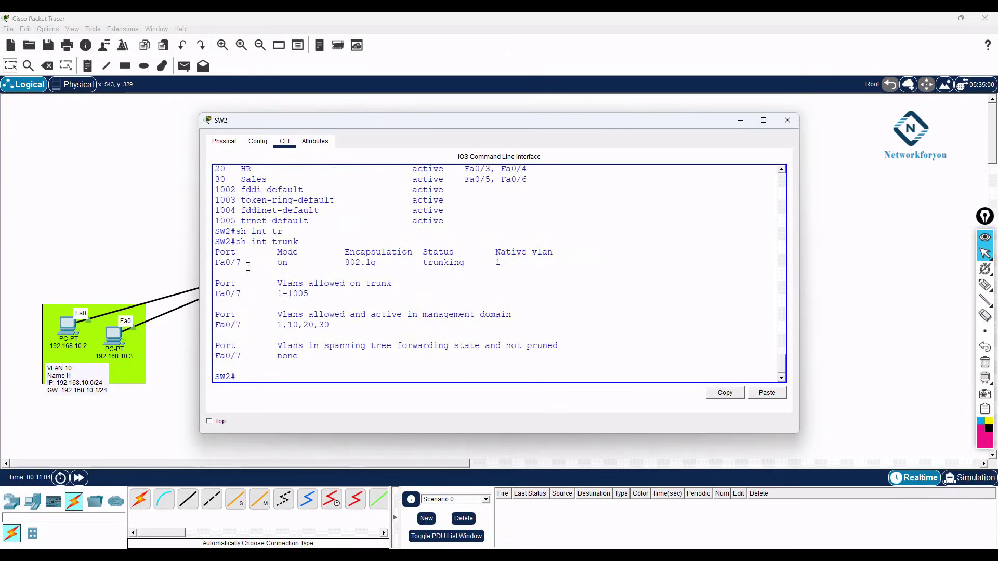
left_click_drag(246, 253, 215, 252)
left_click_drag(308, 293, 241, 294)
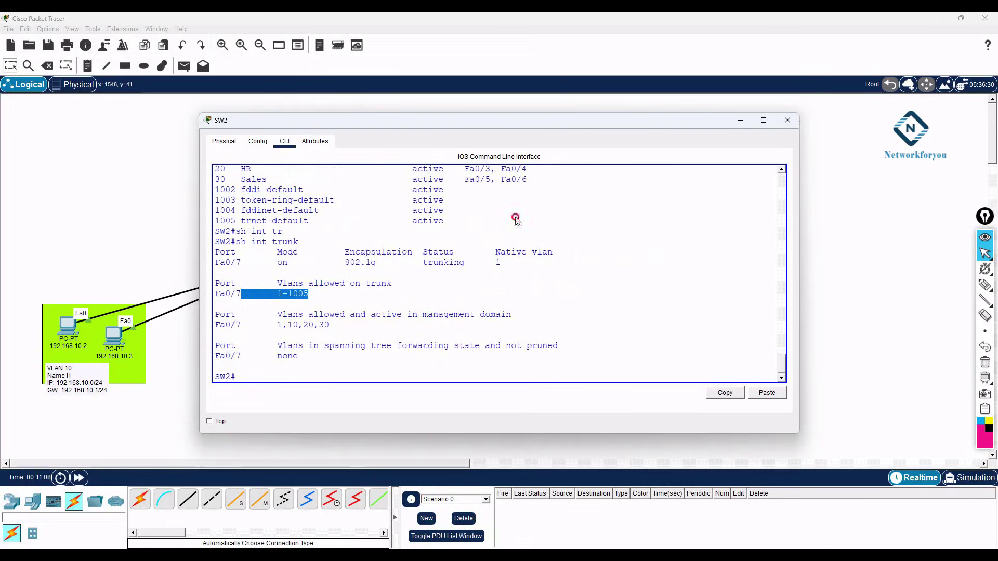
left_click_drag(381, 262, 324, 262)
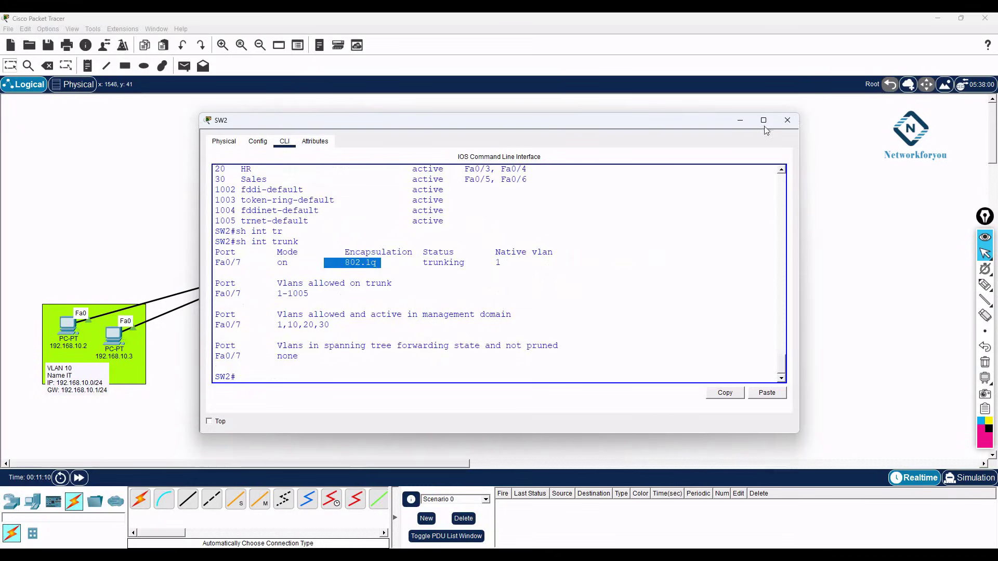
left_click(787, 121)
Step: Below the divider, add '!SW1 Configuration:' with en, config t and hostname SW1
key("alt+Tab")
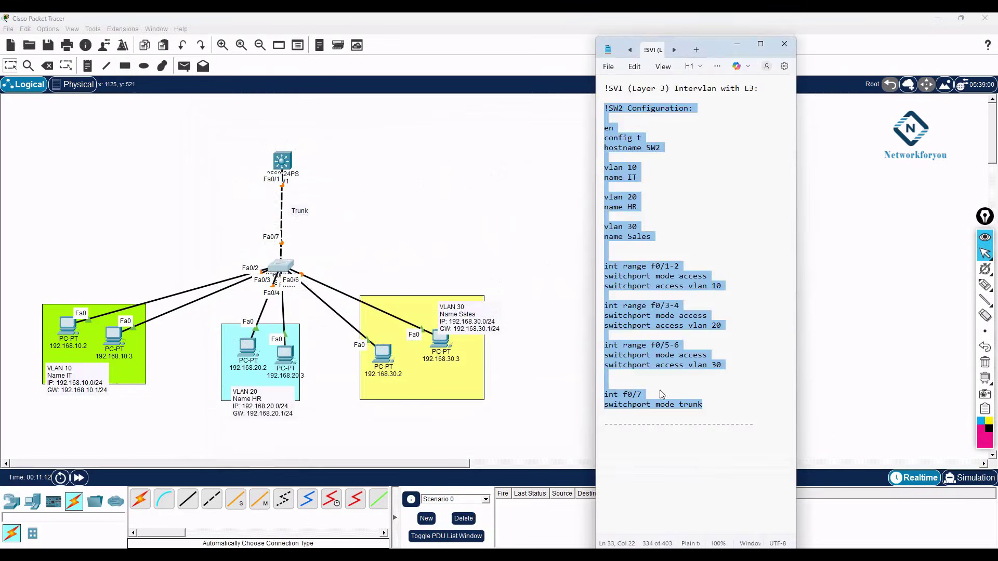
left_click(762, 422)
key("Return")
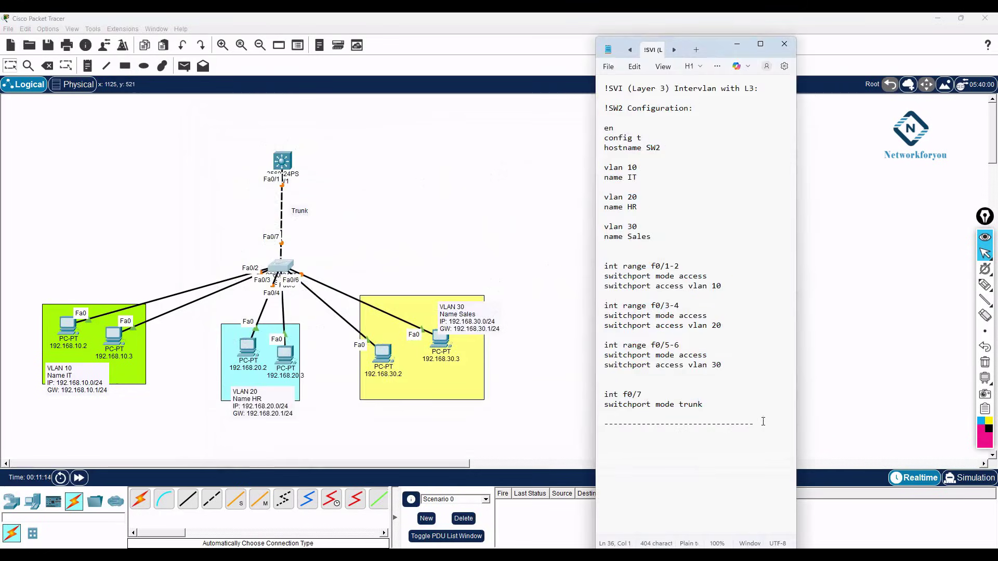
type("!SW1 Configuration:")
key("Return")
key("Return")
type("en")
key("Return")
type("config t ")
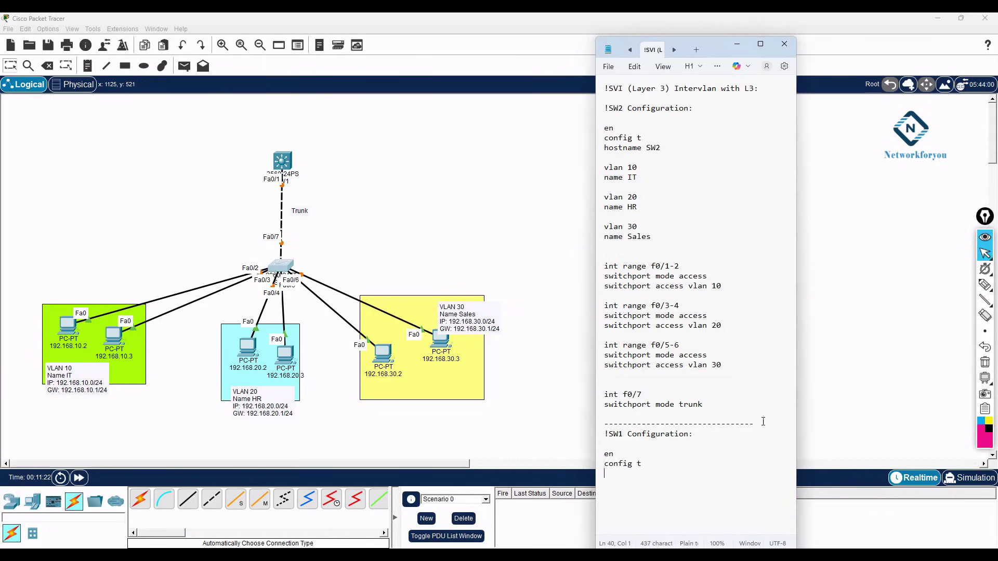
type("hst")
key("BackSpace")
type("ostname SW1")
key("Return")
key("Return")
Step: Add vlan 10 named IT, vlan 20 named HR and vlan 30 named Sales
type("vlan 10")
key("Return")
type("name IT")
key("Return")
key("Return")
key("Return")
key("Return")
key("Return")
key("Return")
key("Return")
key("Return")
key("Return")
key("Return")
key("Return")
key("Return")
key("Return")
key("Return")
key("Return")
key("Return")
key("Return")
key("Return")
key("Return")
key("Return")
key("Return")
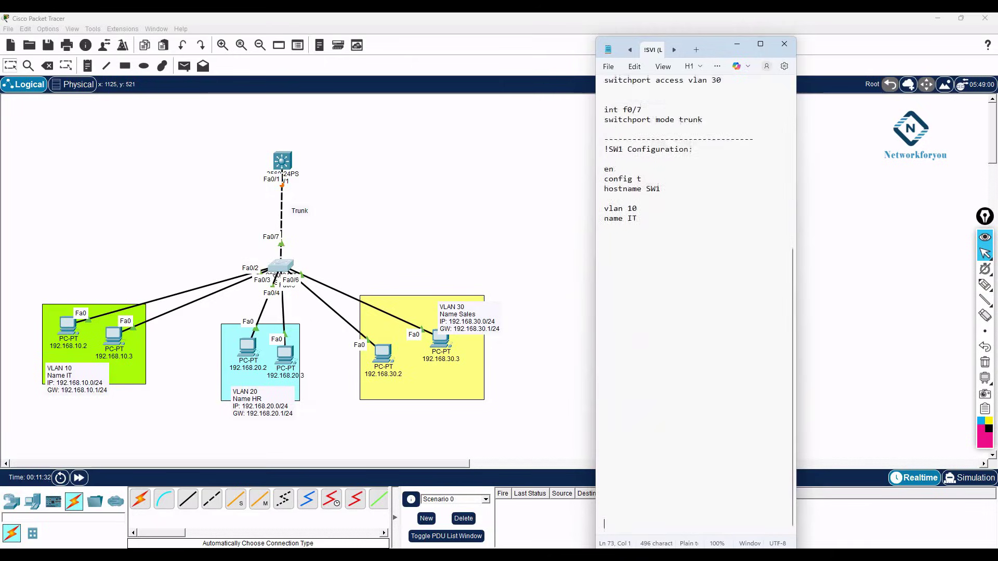
left_click(648, 190)
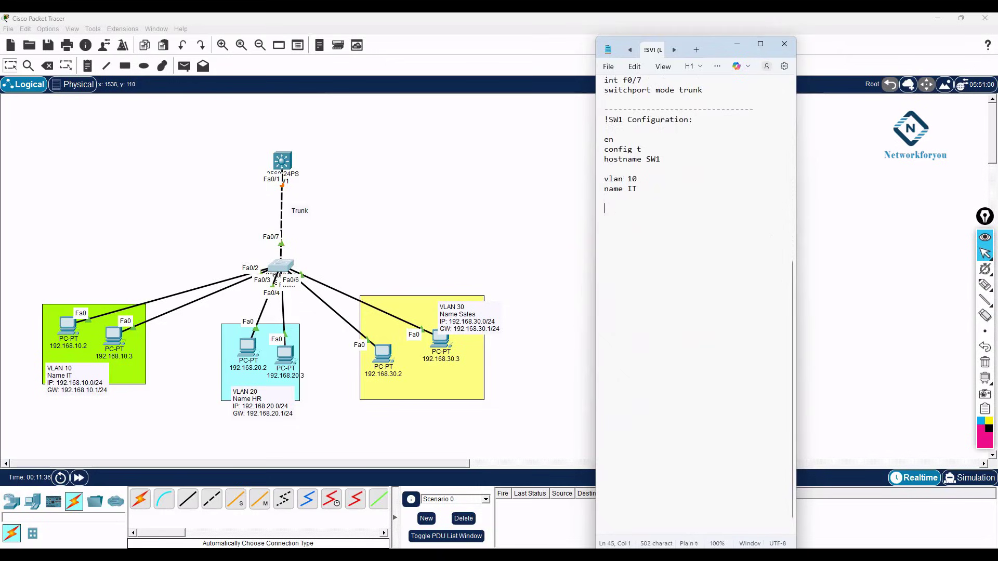
type("vlan 20")
key("Return")
type("name")
key("Return")
type("vlan 30")
key("Return")
type("name Sales")
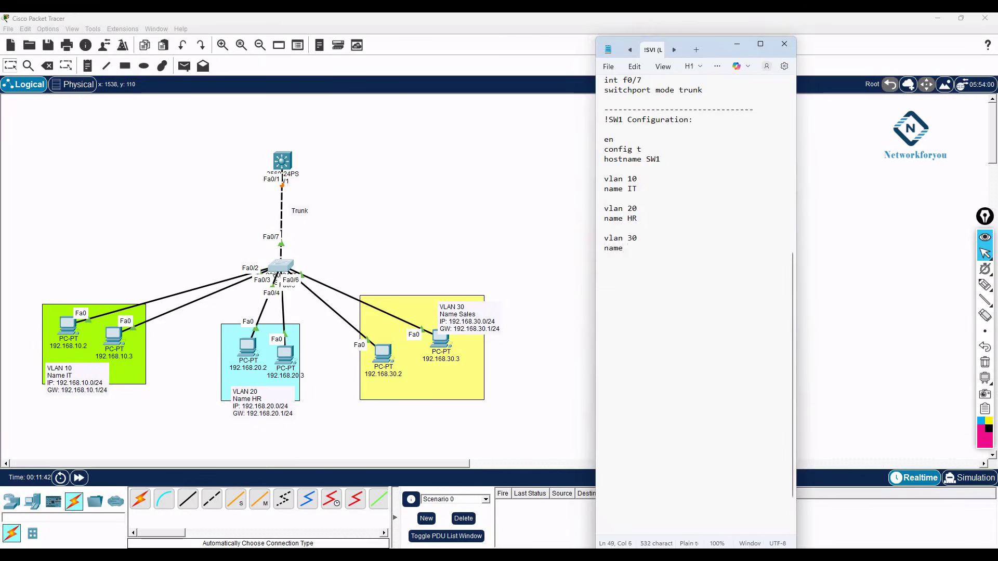
key("Return")
Step: Drop the partial ip routing line and make room for it below the hostname line
key("Return")
key("Return")
type("ip rout")
key("BackSpace")
key("BackSpace")
key("BackSpace")
key("BackSpace")
key("BackSpace")
left_click(666, 159)
key("Return")
key("Return")
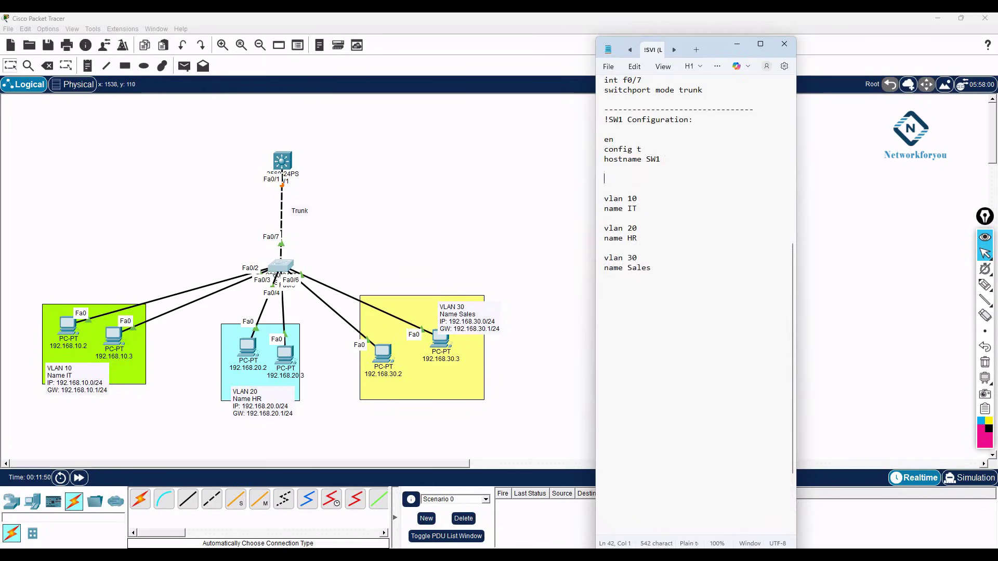
Step: Add ip routing and an int f0/1 trunk with dot1q encapsulation and mode trunk
type("ip routing")
left_click(667, 264)
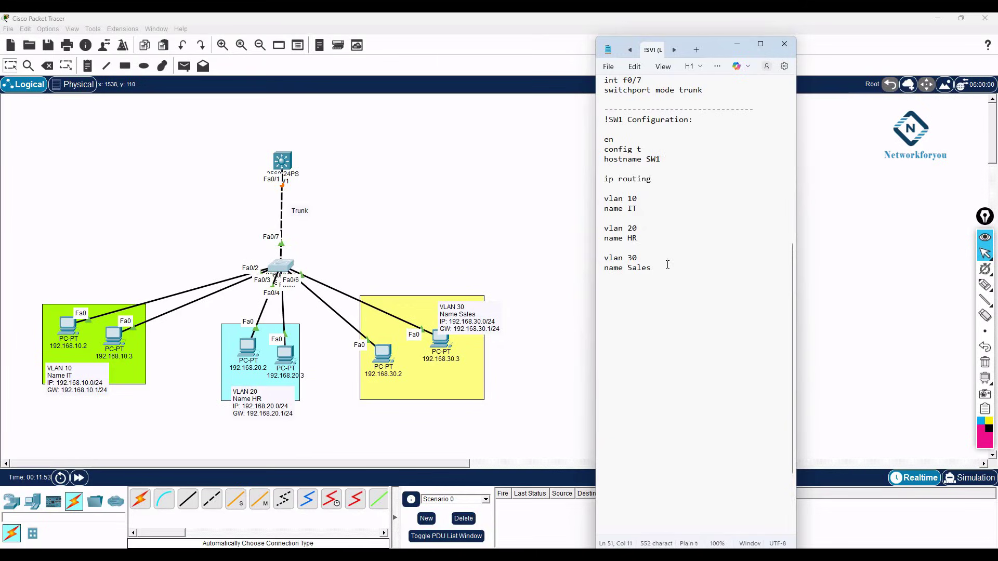
type("int")
type(" f0/1 ")
type("switchport t")
type("runk enc d")
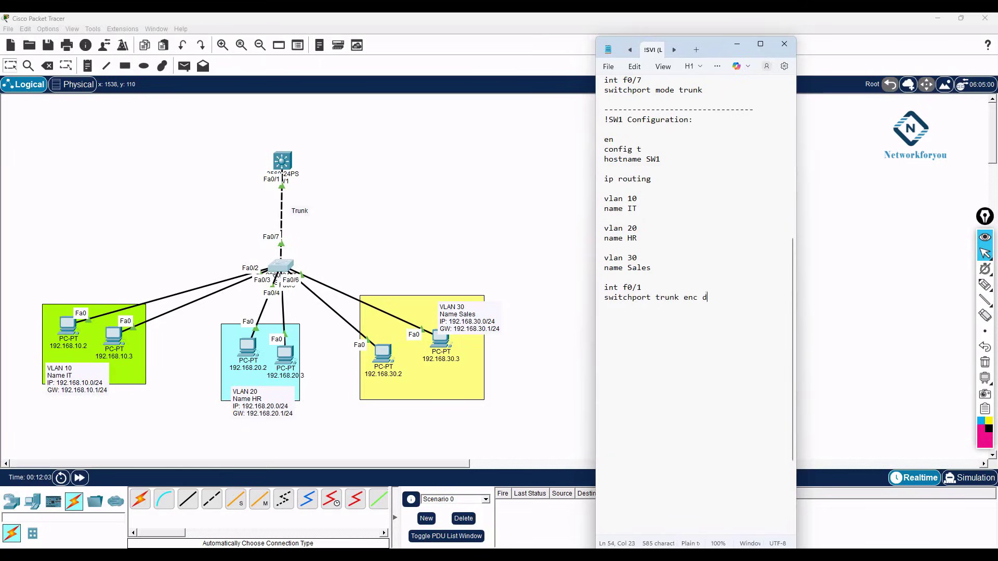
type("ot")
type("1q")
key("Return")
type("switchport mode trunk")
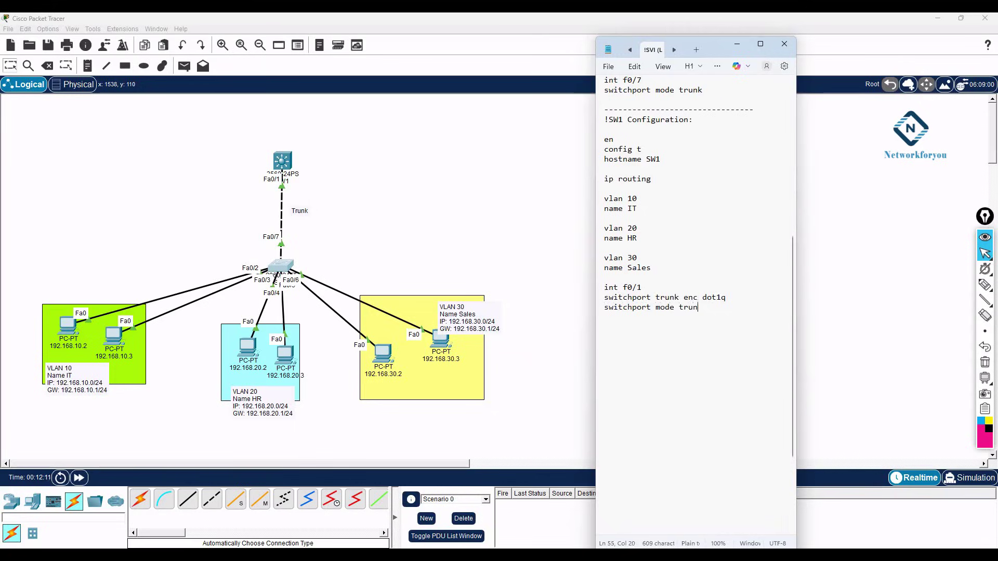
key("Return")
key("Return")
Step: Add int vlan 10 with address 192.168.10.1 255.255.255.0, then select and copy the SW1 section
type("int vlan 10")
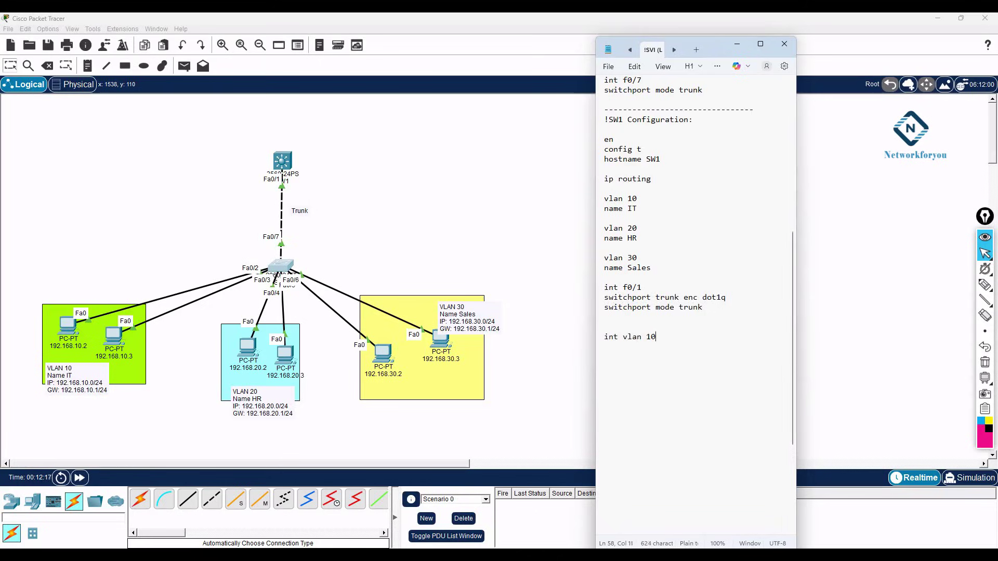
key("Return")
type("ip add 192.168.10.1 255.255.255.0")
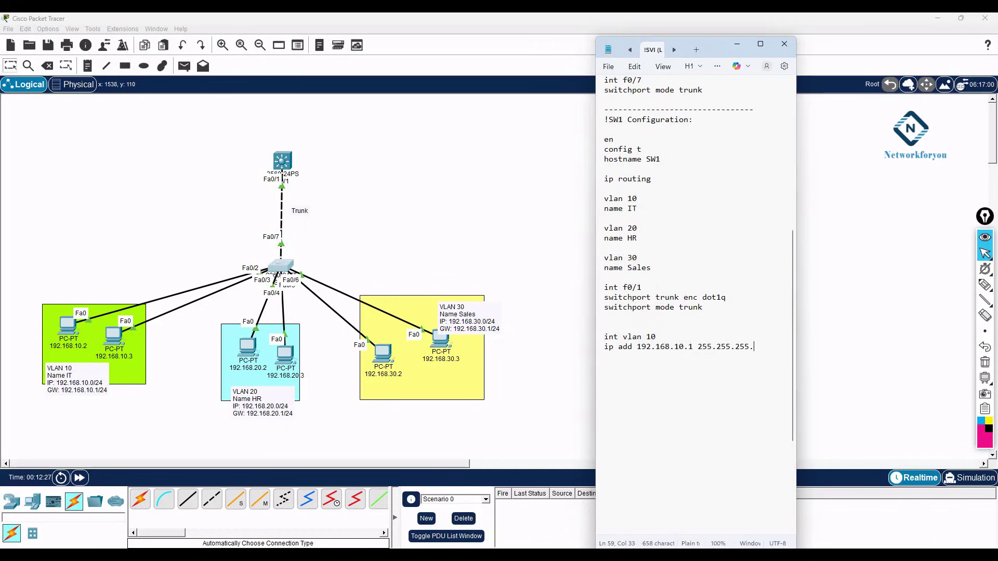
key("Return")
type("no sh  int vlan 20 ip add 192.168.20.1 255.255.255.0 no sh")
left_click_drag(628, 396, 598, 121)
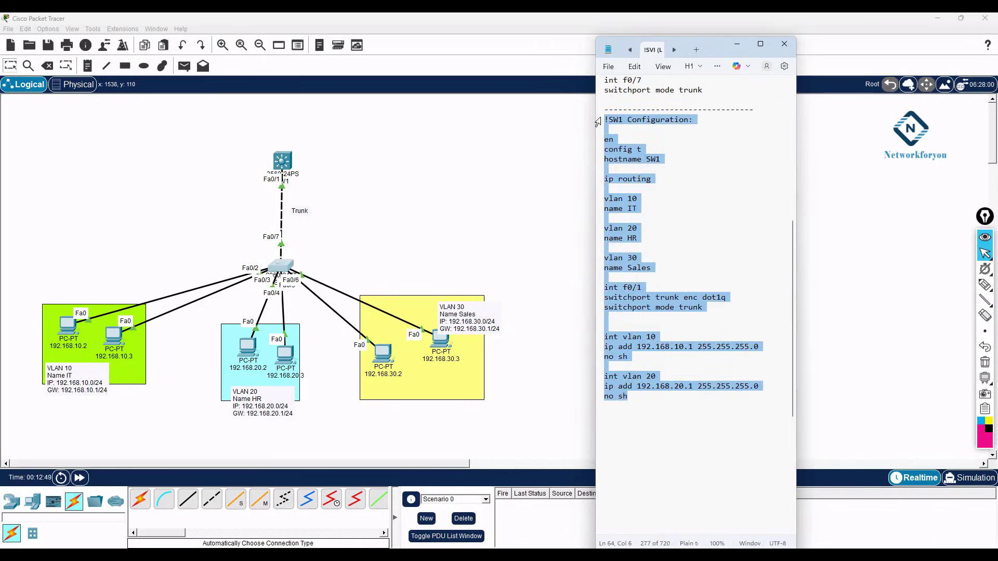
Step: On SW1's CLI, decline initial setup with 'no', paste the SW1 script, then close the window
left_click(282, 162)
left_click(284, 141)
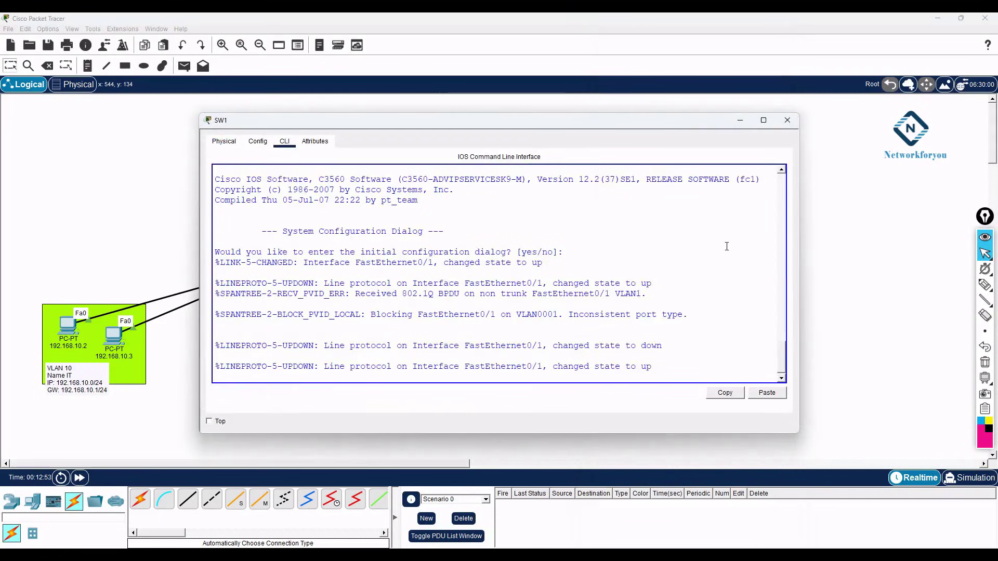
key("Return")
key("Return")
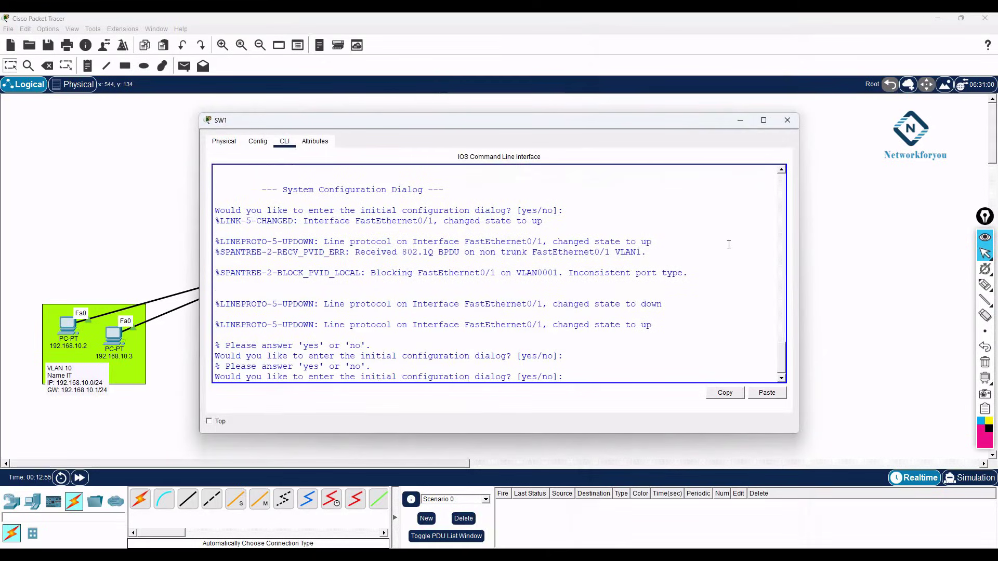
type("no")
key("Return")
key("Return")
key("Return")
key("Return")
key("Return")
key("Return")
key("Return")
key("Return")
key("Return")
key("Return")
key("Return")
key("Return")
key("Return")
key("Return")
key("Return")
key("Return")
key("Return")
key("Return")
key("Return")
key("Return")
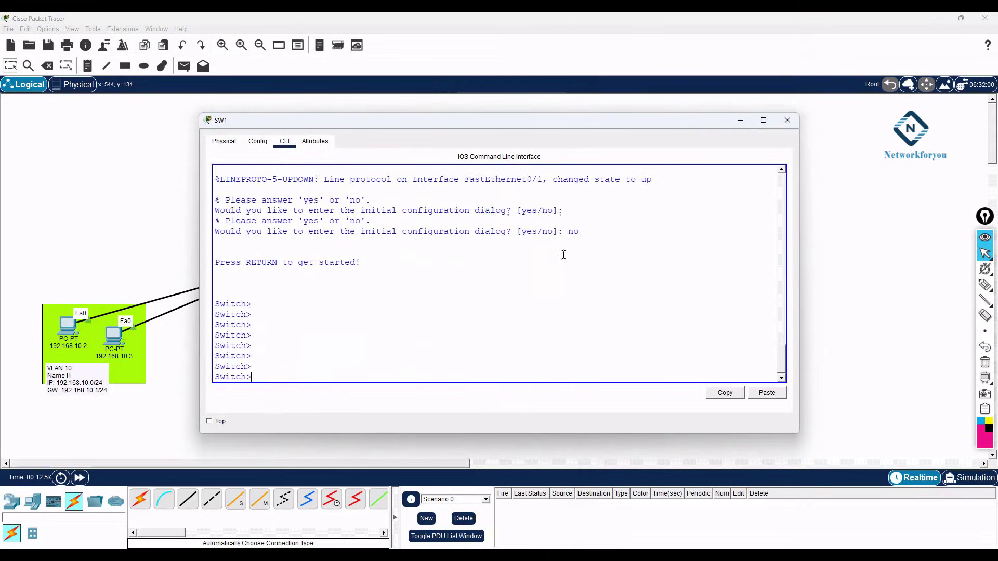
right_click(474, 259)
left_click(488, 274)
scroll(483, 274, "up", 10)
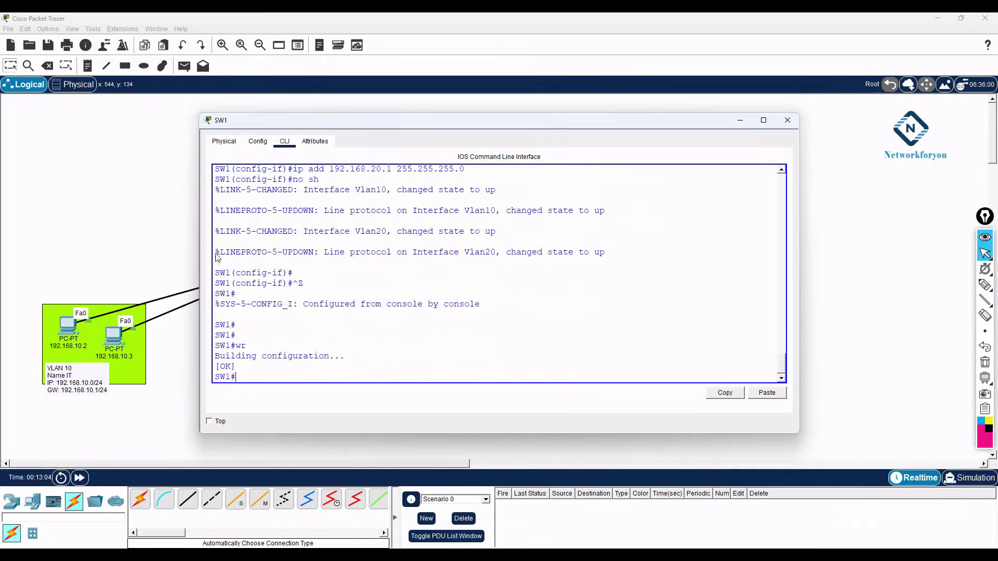
left_click(157, 240)
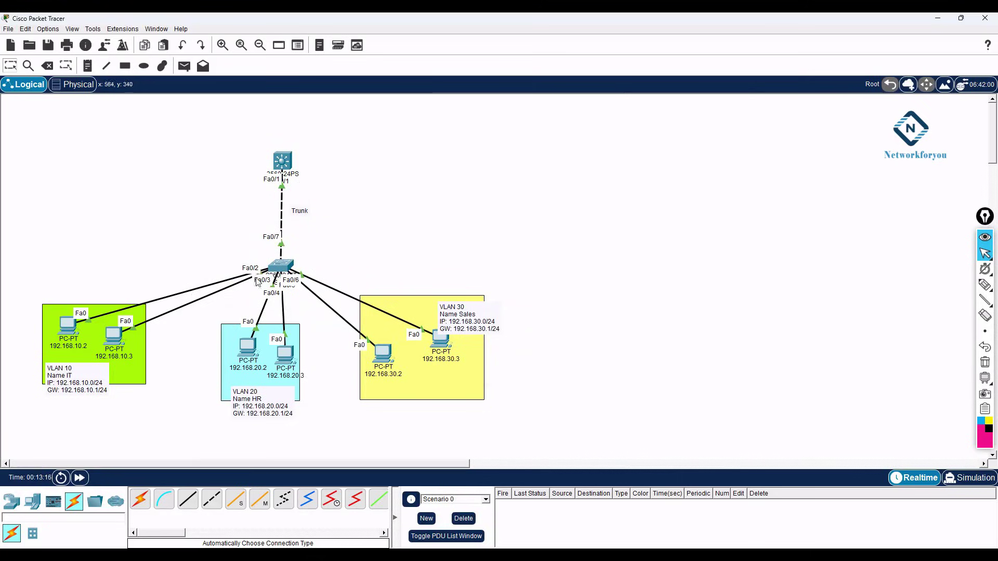
Step: From PC 192.168.10.2's command prompt, ping 192.168.20.2
left_click(67, 325)
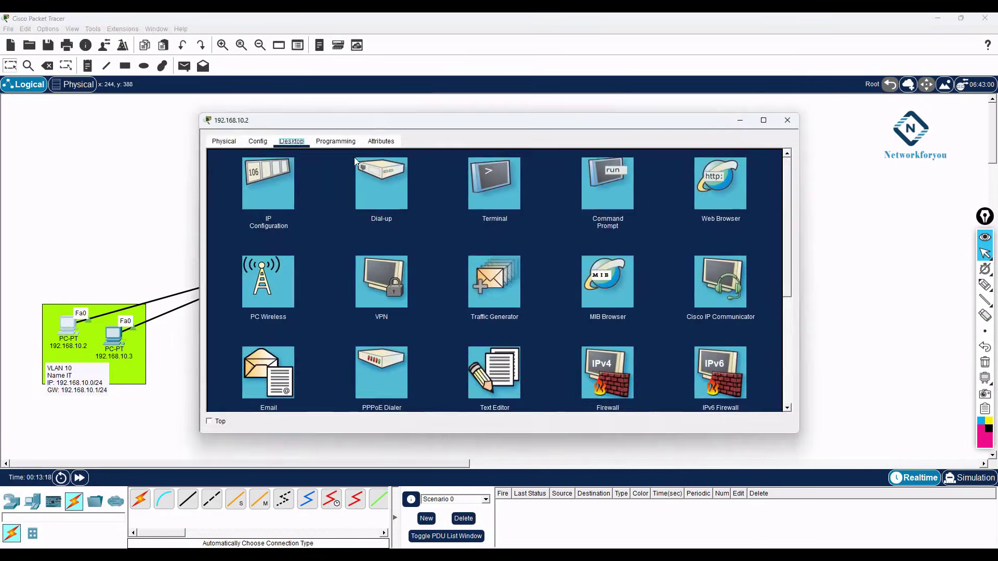
left_click_drag(365, 124, 572, 118)
left_click(799, 208)
left_click_drag(473, 115, 508, 130)
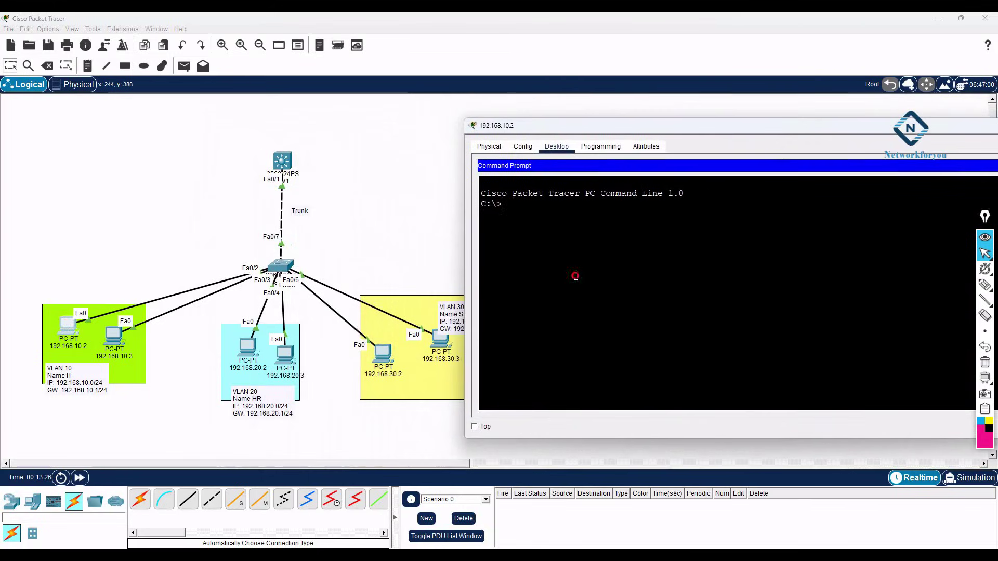
type("ping 192.168.20.2")
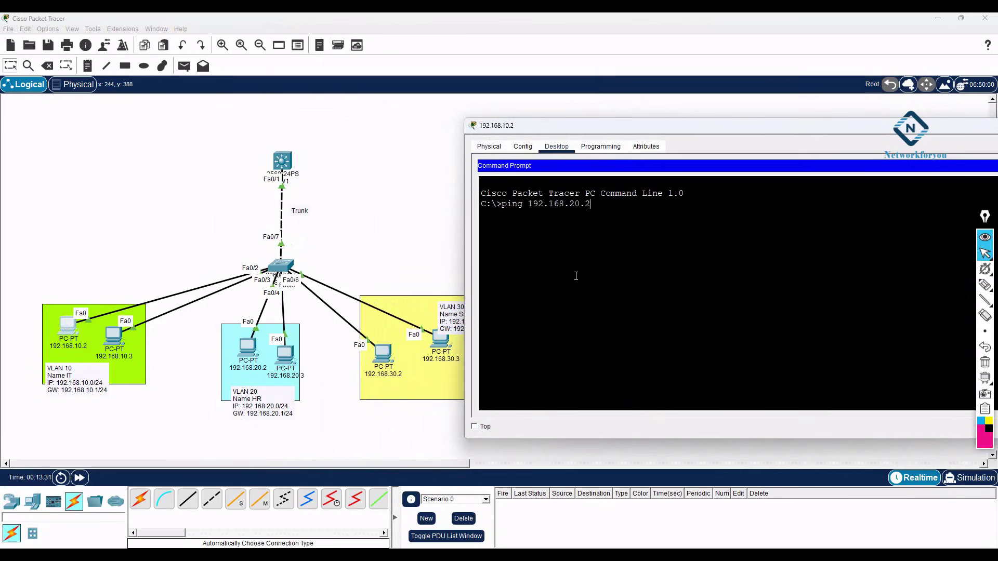
key("Return")
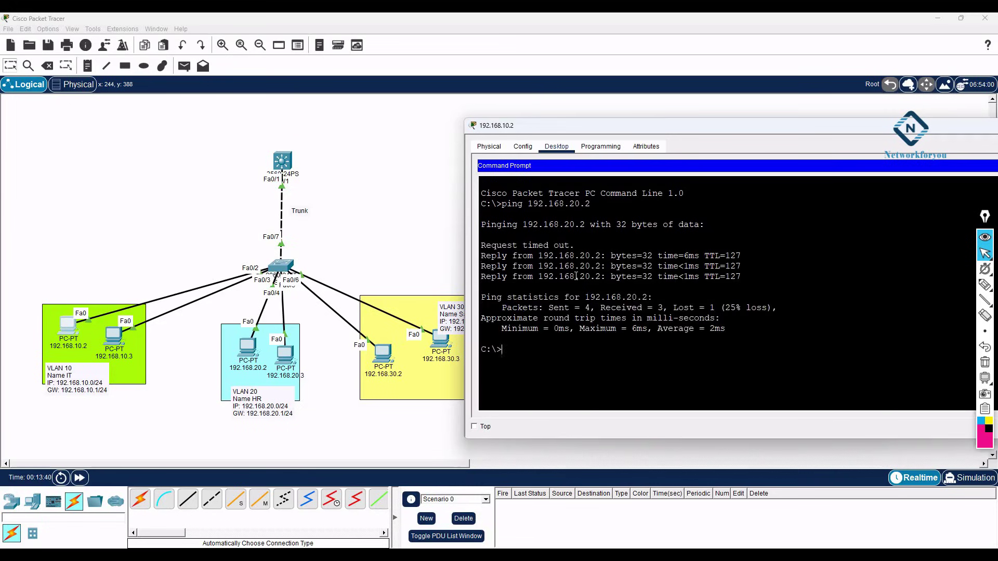
Step: Ping 192.168.20.3, 192.168.30.2 and 192.168.30.3 in turn by editing the previous command
key("Up")
type("3")
key("Return")
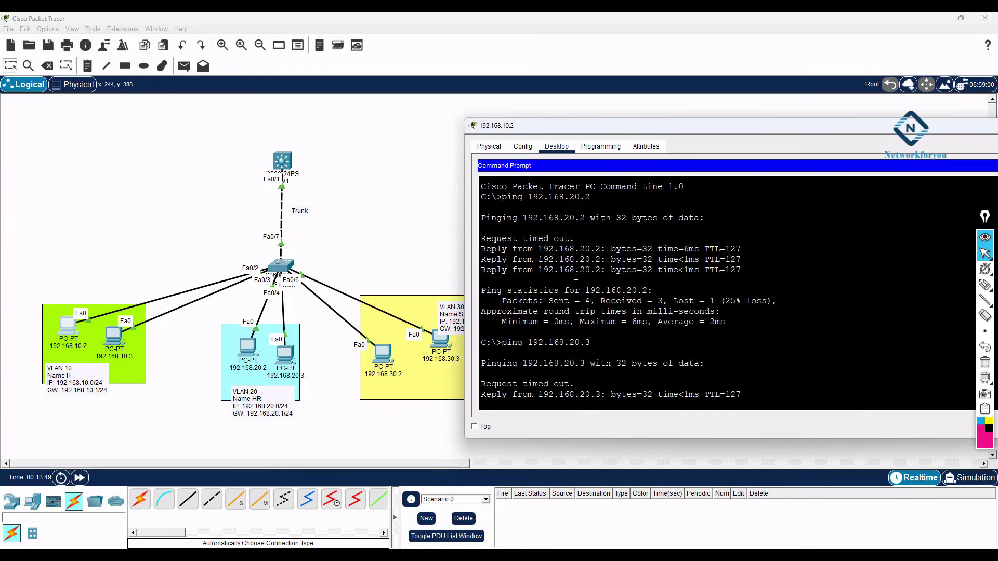
key("Up")
key("BackSpace")
key("BackSpace")
key("BackSpace")
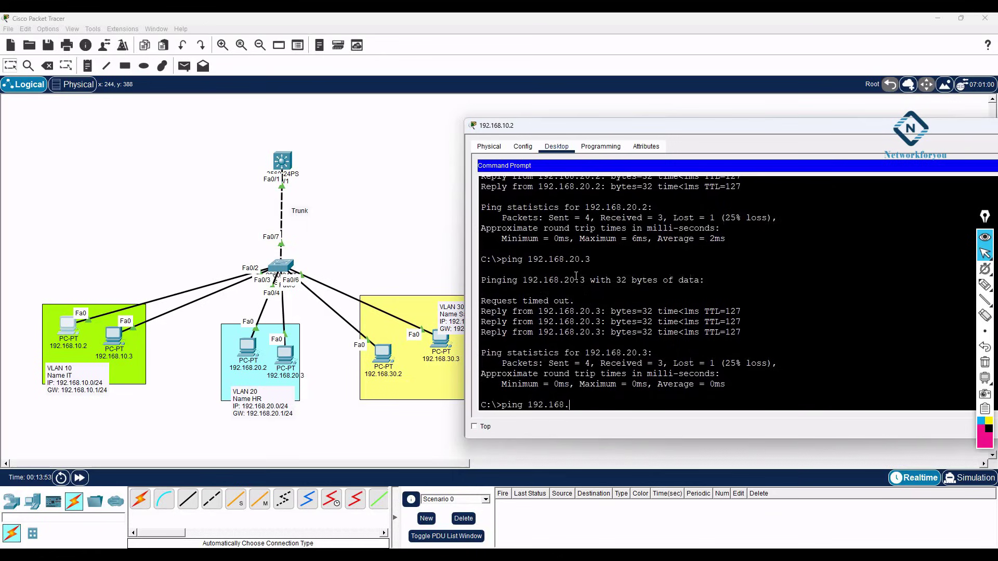
type("30.2")
key("Return")
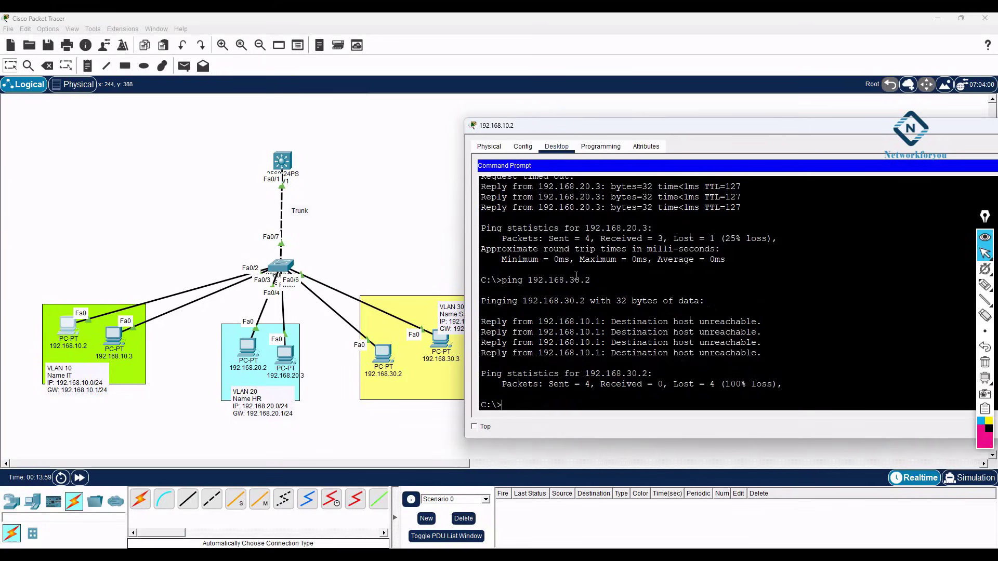
key("Up")
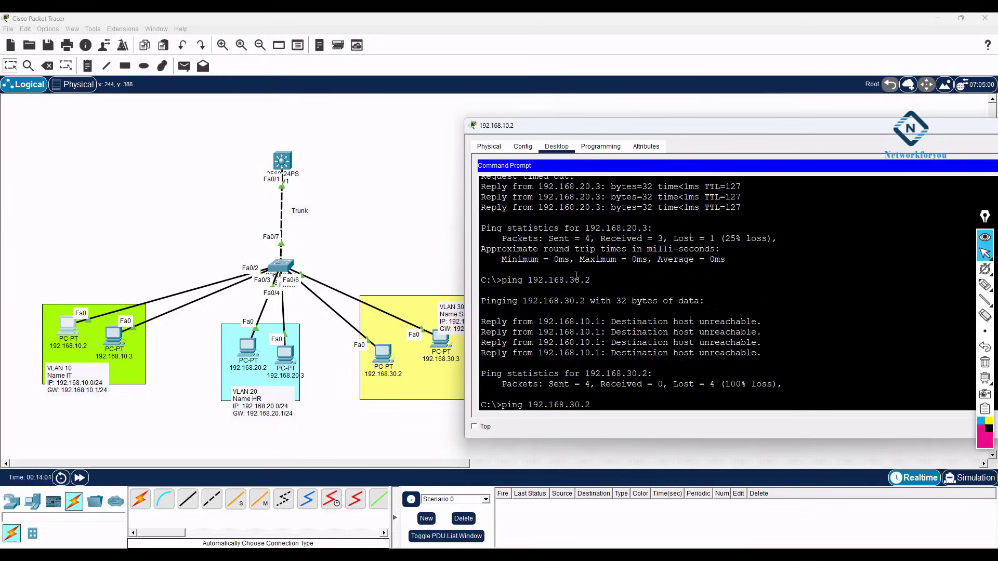
key("BackSpace")
key("Return")
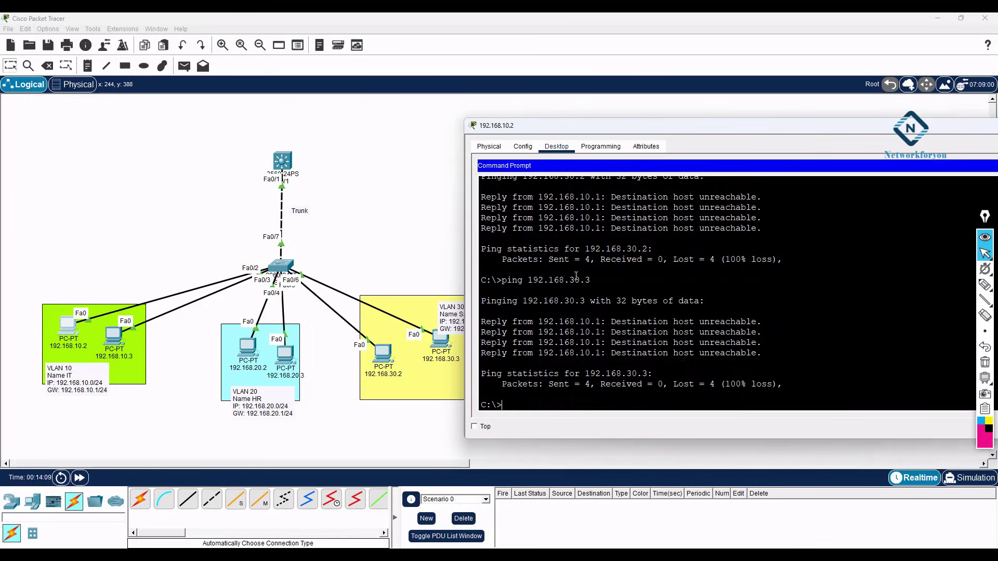
Step: Review the ping output, highlighting the 192.168.20.3 success and the 192.168.30.3 unreachable replies
scroll(576, 275, "up", 8)
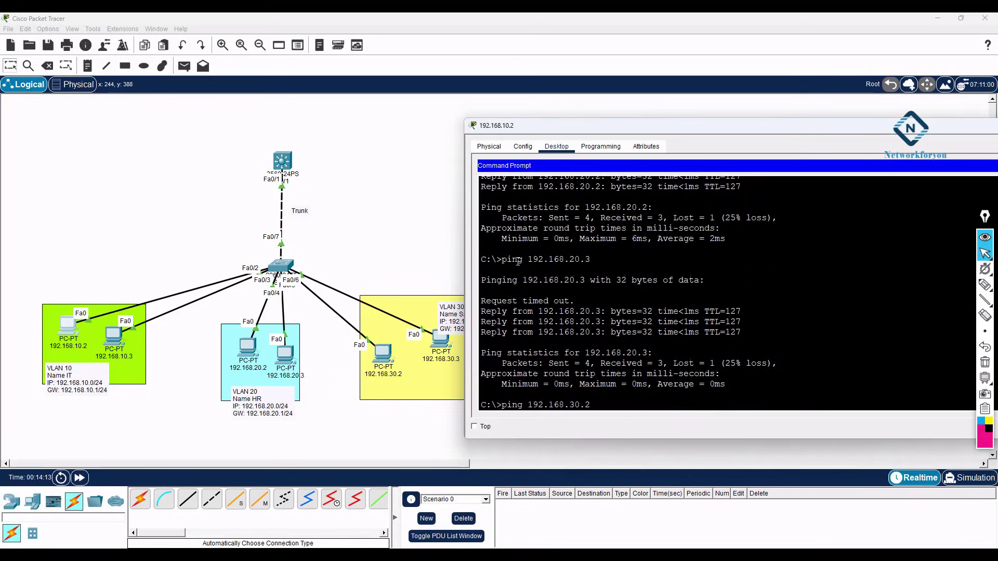
left_click_drag(482, 250, 591, 260)
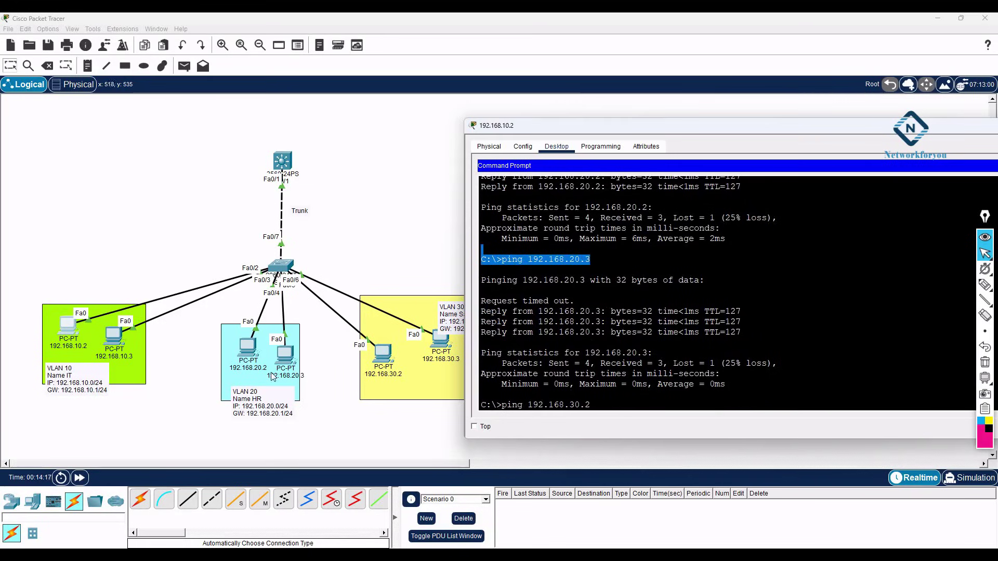
scroll(591, 319, "up", 2)
scroll(591, 320, "up", 1)
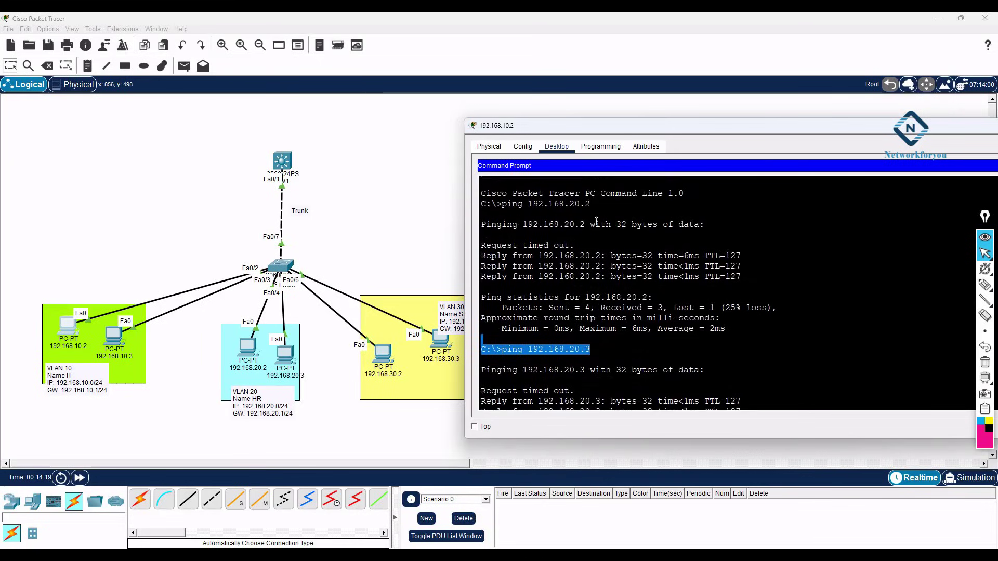
left_click_drag(590, 224, 522, 225)
scroll(579, 260, "down", 6)
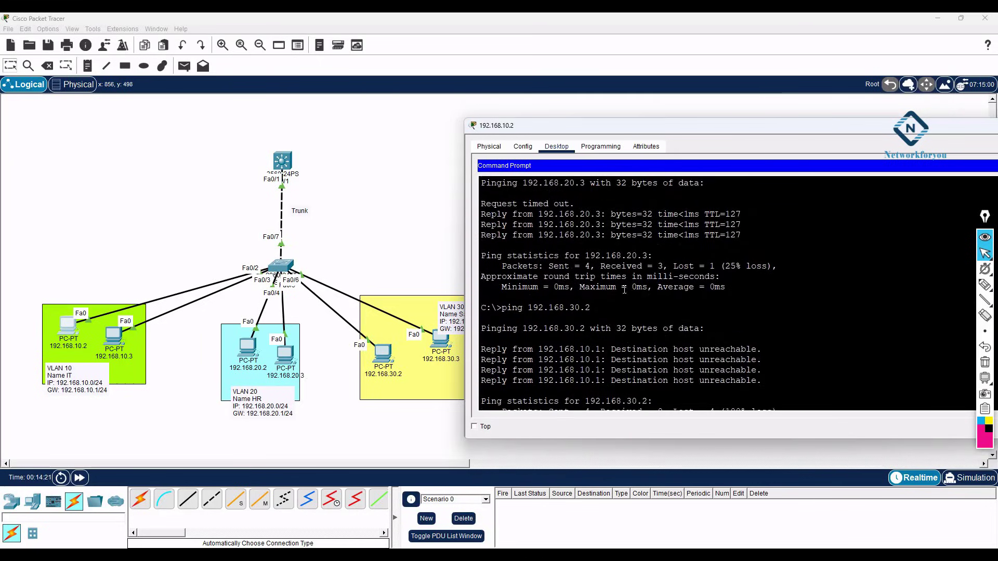
left_click_drag(595, 307, 511, 309)
scroll(658, 371, "down", 2)
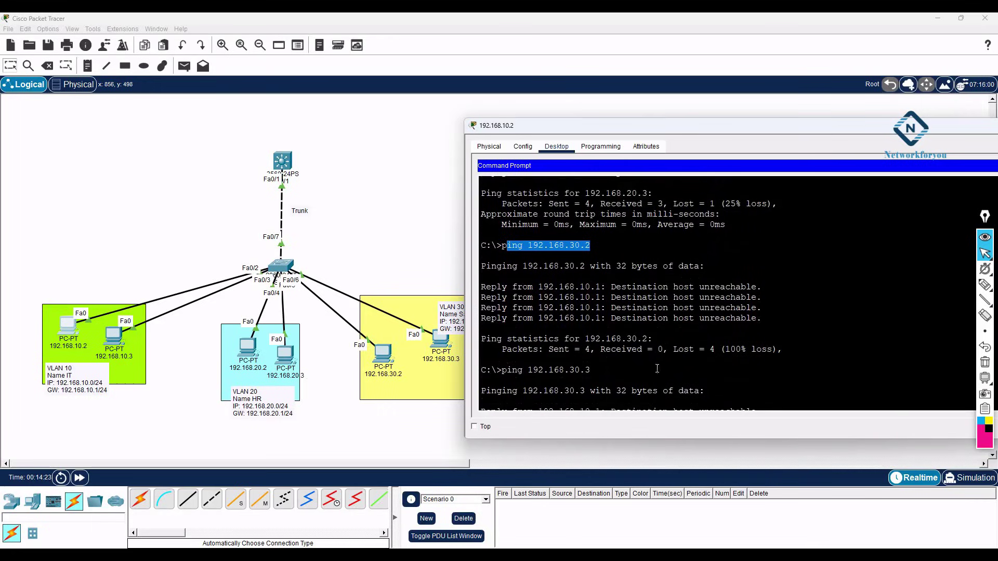
scroll(659, 338, "down", 2)
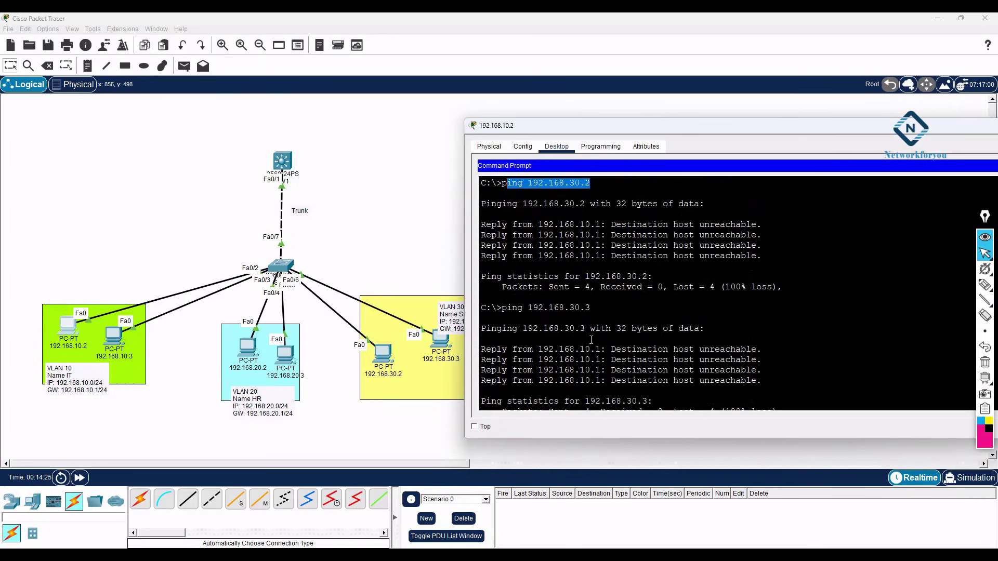
left_click_drag(591, 332, 705, 331)
left_click_drag(777, 376, 528, 343)
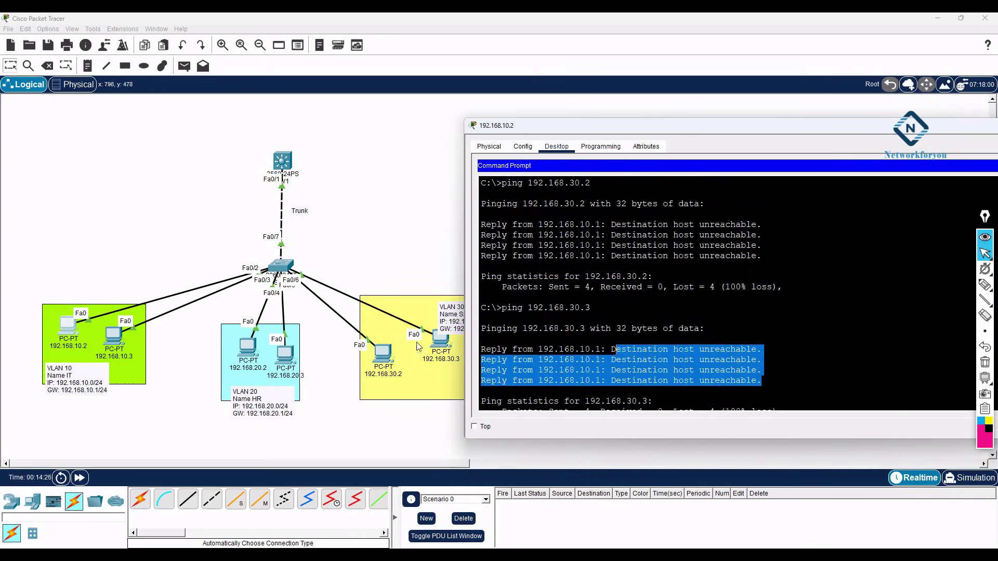
Step: Check the IP configuration of PCs 192.168.30.2 and 192.168.30.3, closing each window afterwards
left_click(383, 353)
left_click(247, 206)
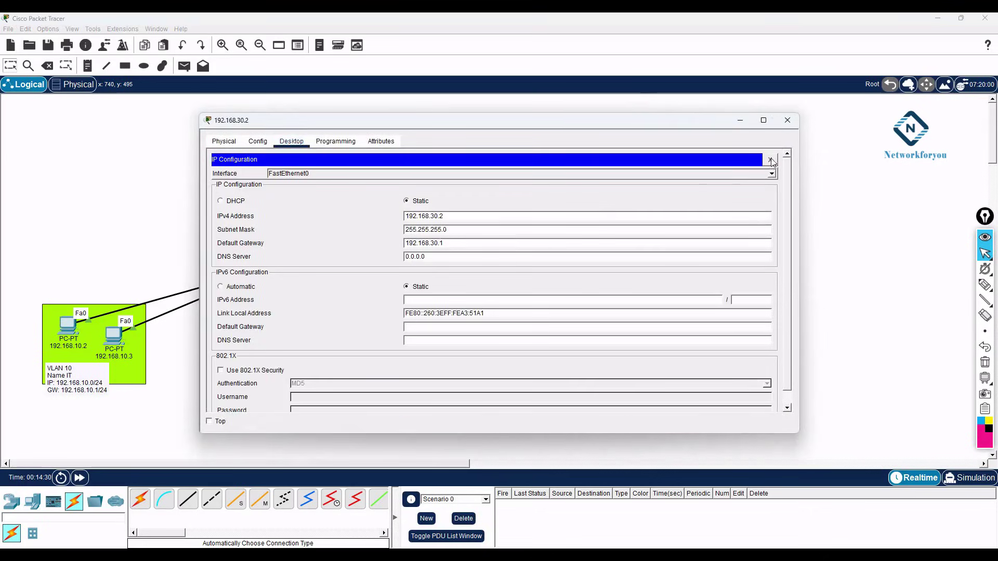
left_click(787, 120)
left_click(437, 341)
left_click(266, 189)
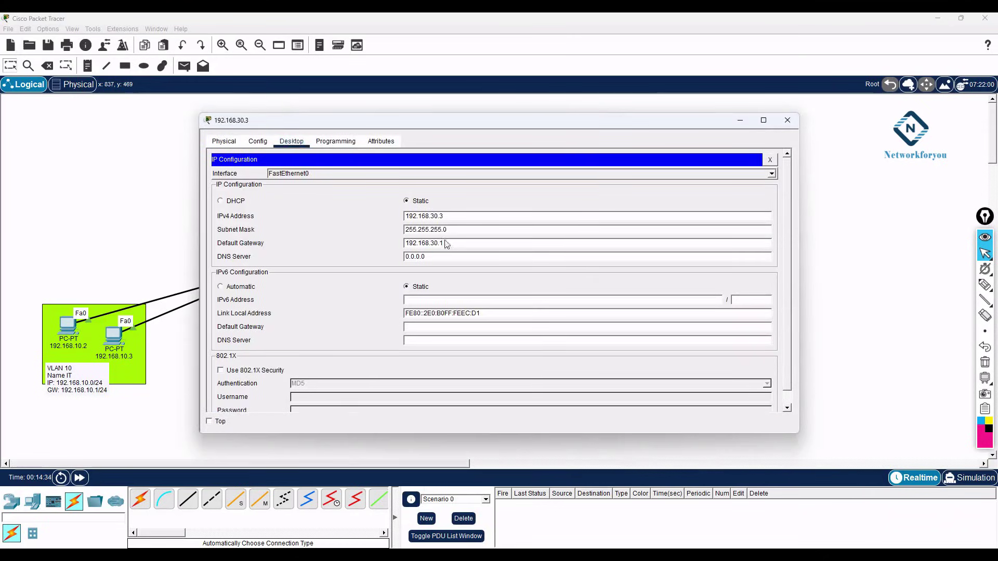
left_click(783, 125)
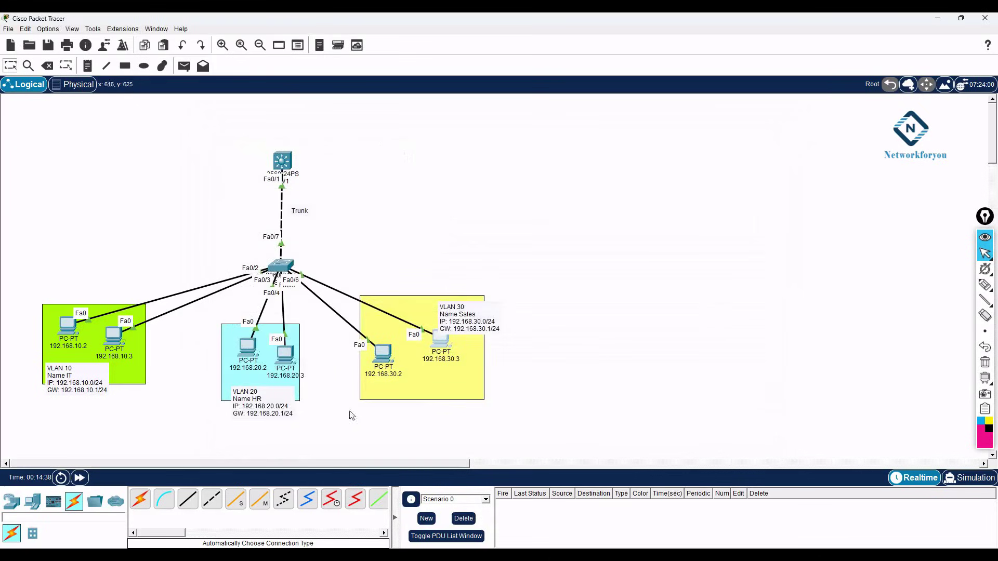
Step: Return to the SW1 notes in Notepad and start a new line below the VLAN 20 block
key("alt+Tab")
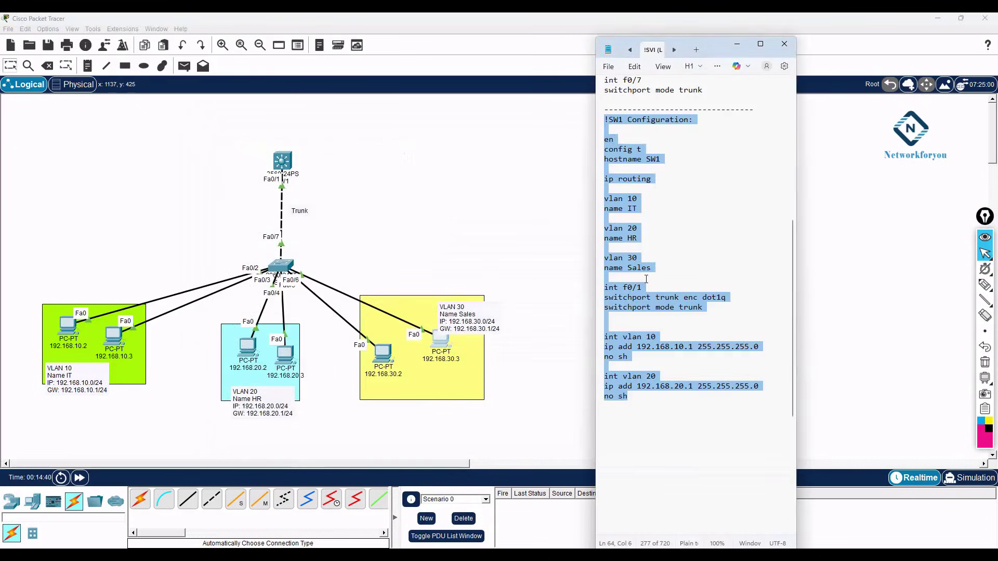
left_click_drag(629, 404, 603, 376)
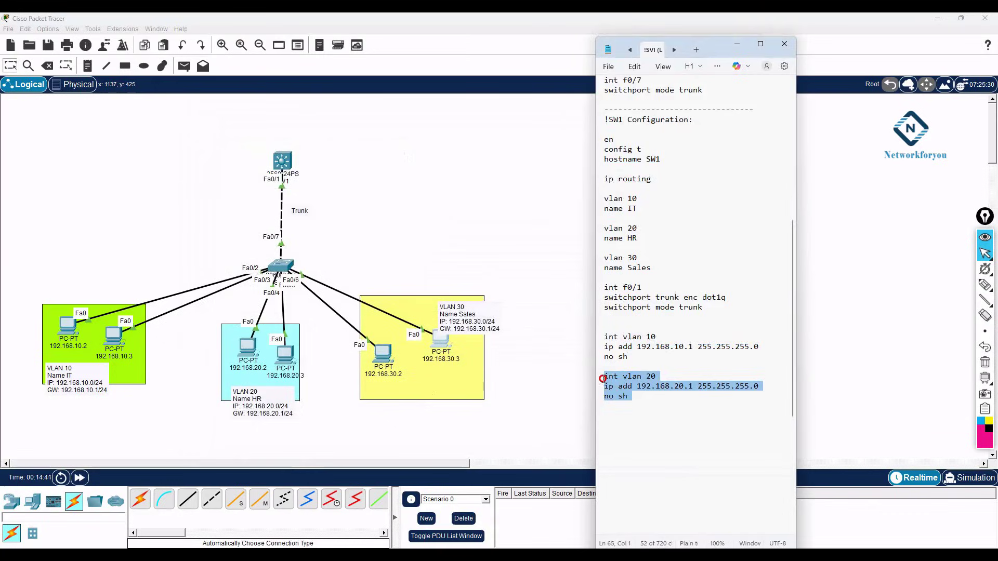
left_click(627, 397)
left_click(600, 338)
left_click(613, 356)
left_click(635, 396)
key("Return")
key("Return")
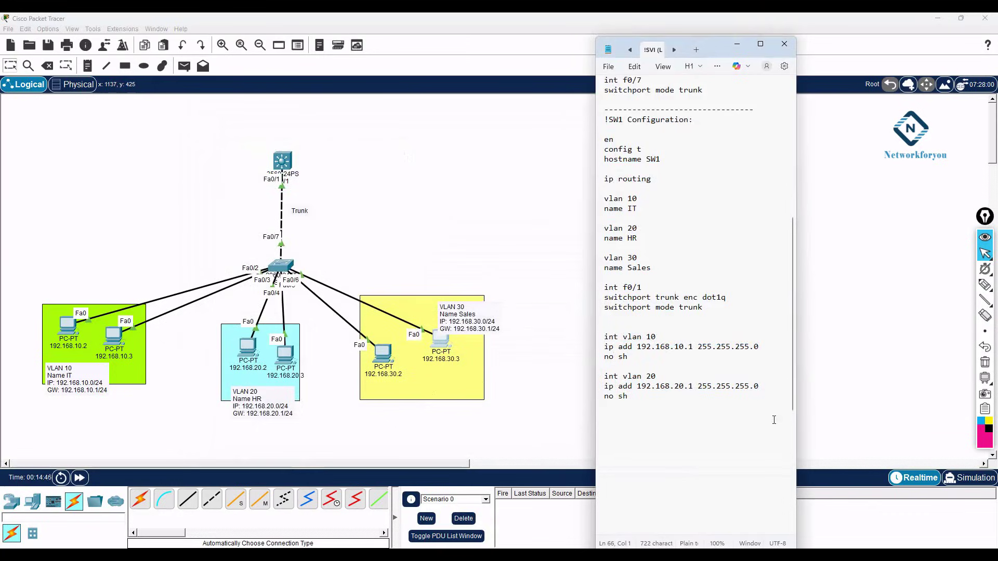
Step: Write the int vlan 30 block with ip add 192.168.30.1 255.255.255.0 and no sh, then select it
type("int vlan 30")
key("Return")
type("ip add 192.168.")
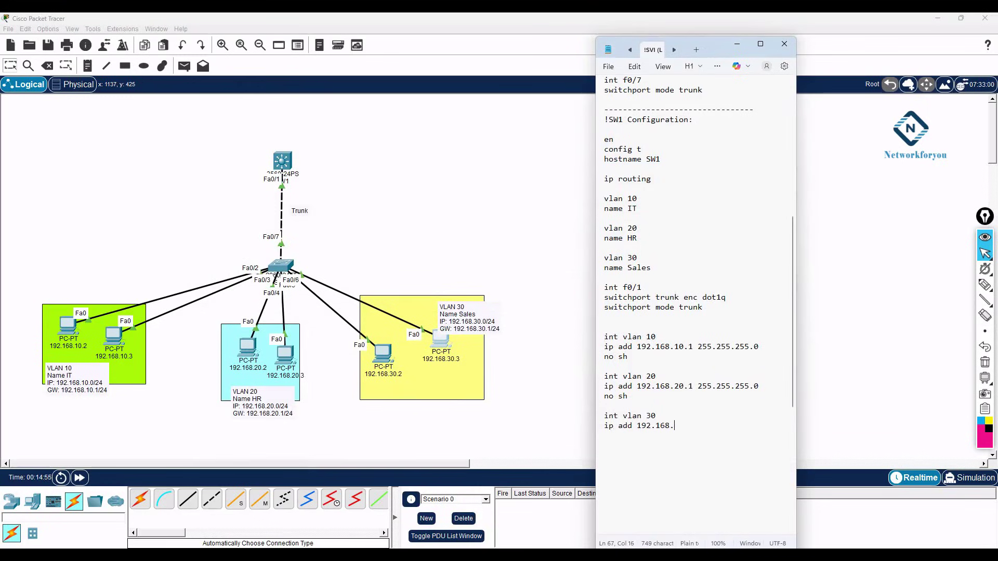
type("30.1 255.255.255.0")
key("Return")
type("no sh")
key("Return")
key("Return")
left_click_drag(676, 445, 603, 414)
key("ctrl+c")
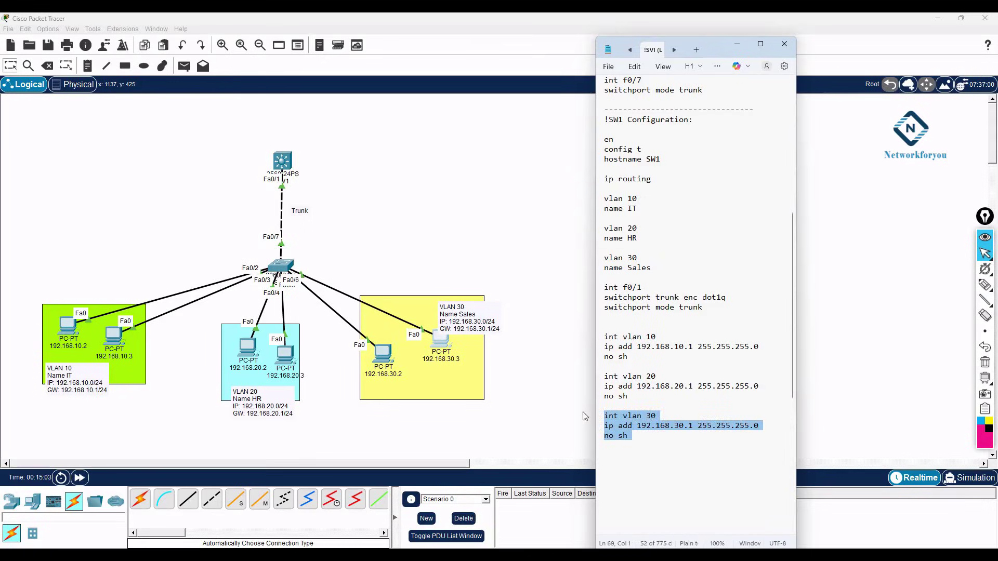
Step: Paste the VLAN 30 interface commands into SW1's global configuration mode
left_click(282, 164)
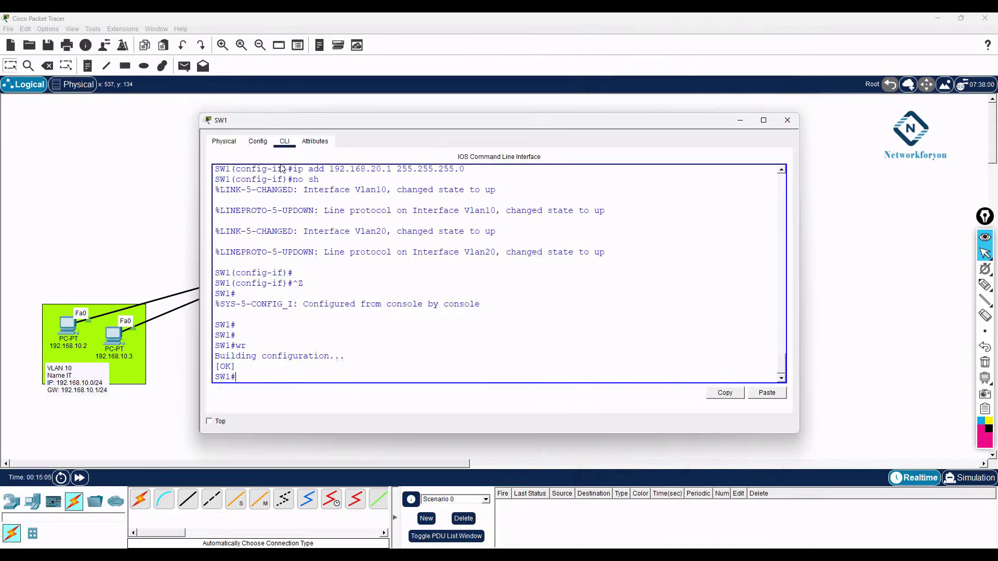
left_click_drag(604, 253, 511, 259)
type("config t")
key("Return")
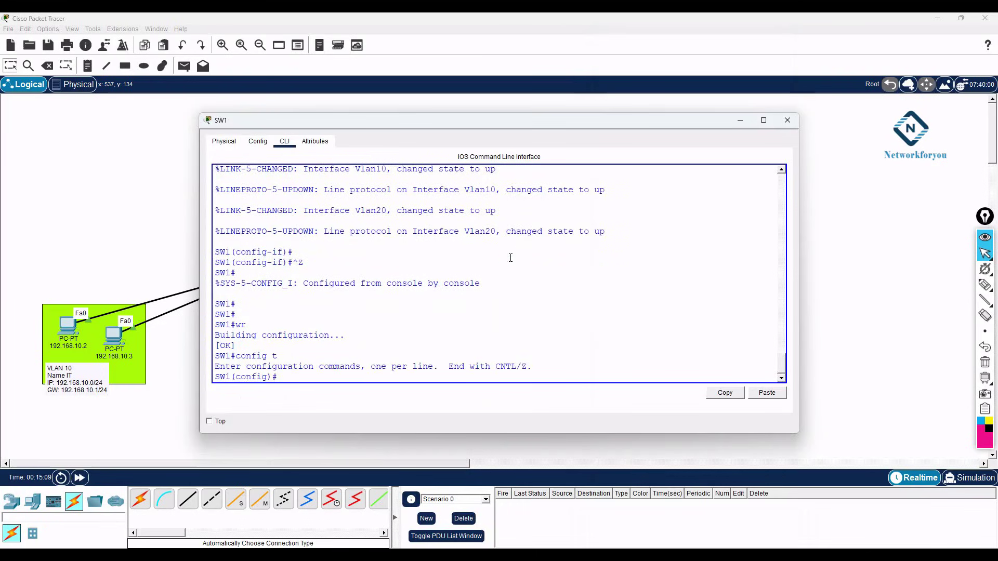
right_click(510, 258)
left_click(521, 274)
key("Return")
Step: Exit configuration mode and save SW1's running configuration with wr
key("ctrl+z")
key("Return")
key("Return")
key("Return")
type("w")
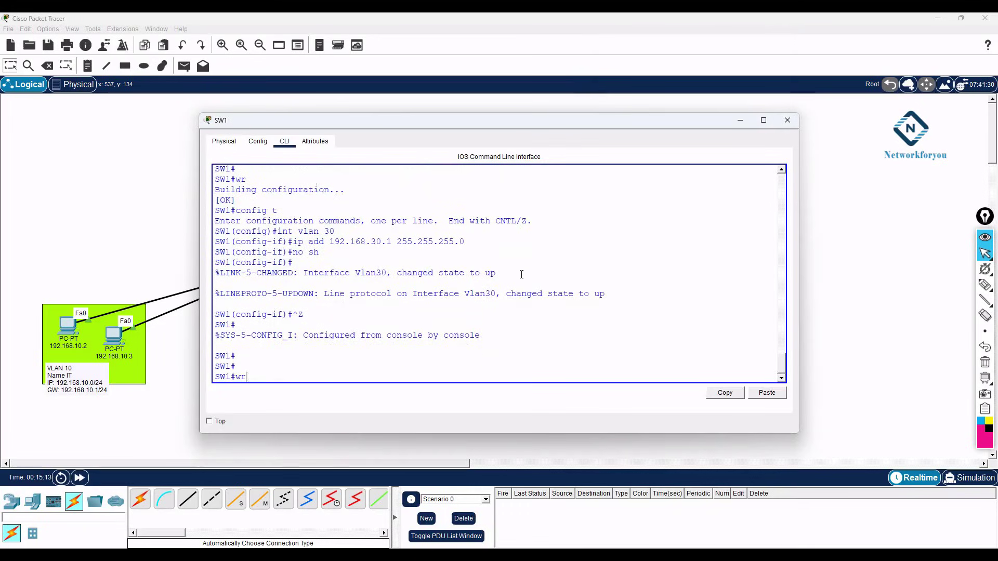
type("r")
key("Return")
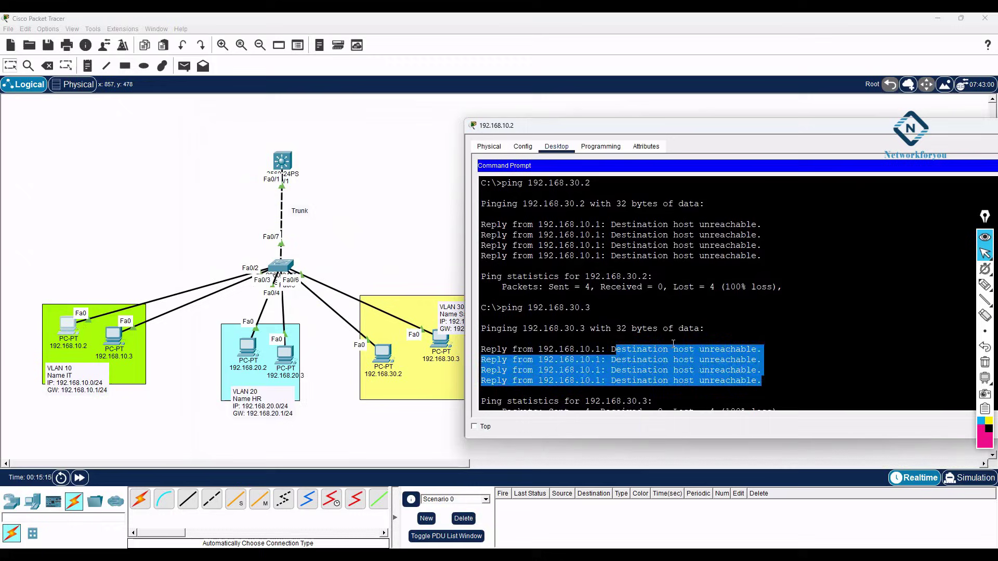
Step: Rerun pings from PC 192.168.10.2 to 192.168.30.3 and 192.168.30.2, then close the PC window
left_click(857, 347)
key("Return")
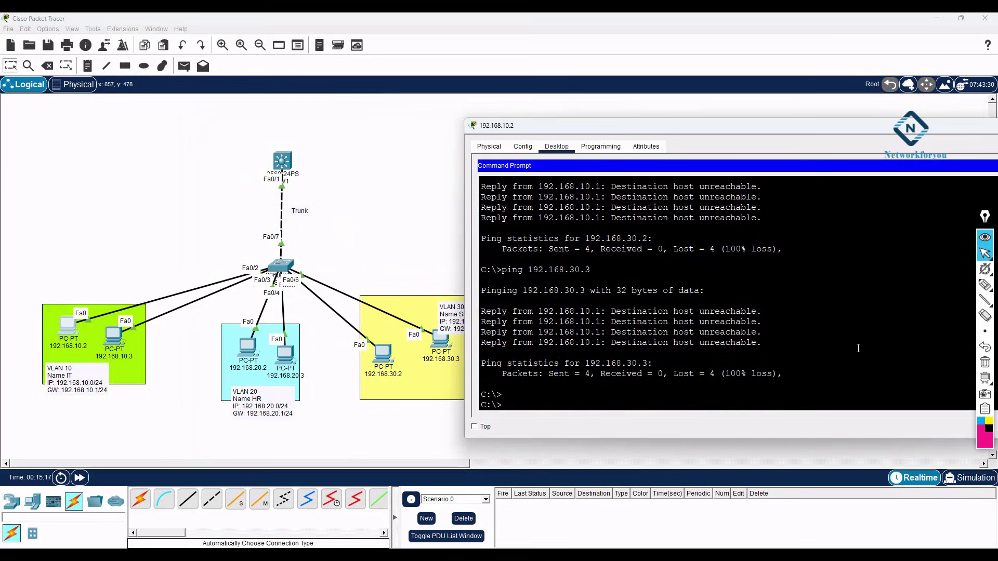
key("Up")
key("Return")
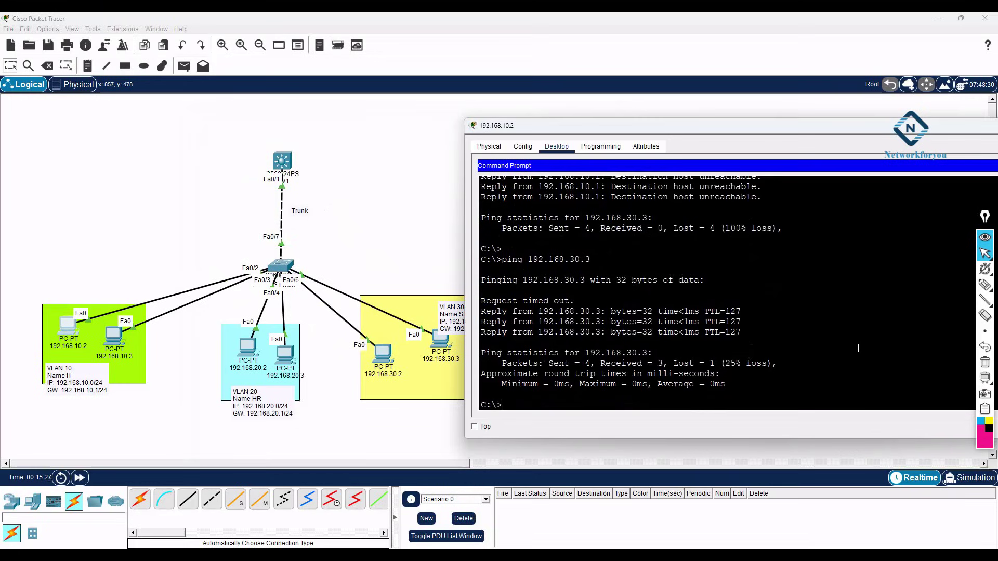
key("Up")
key("Return")
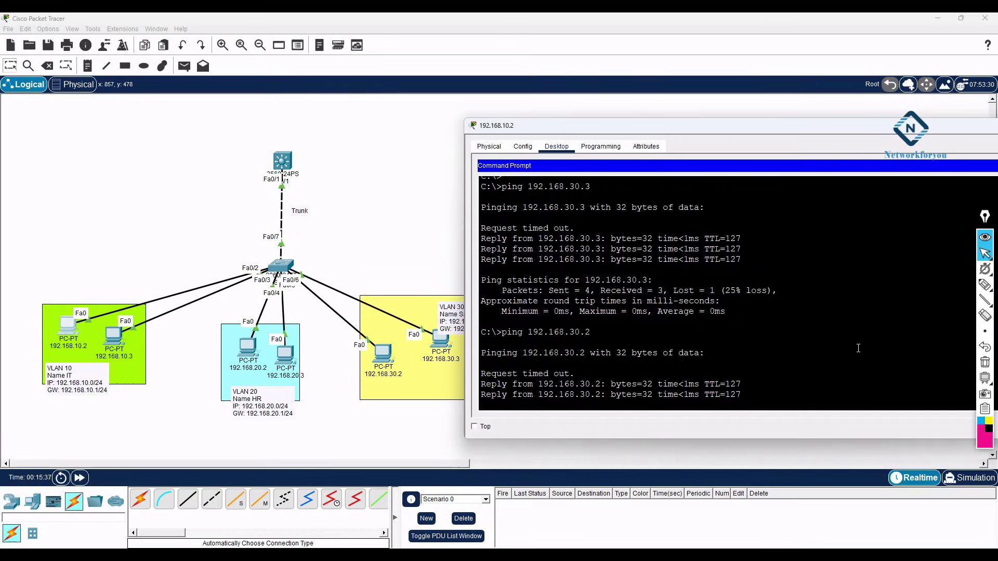
left_click(429, 213)
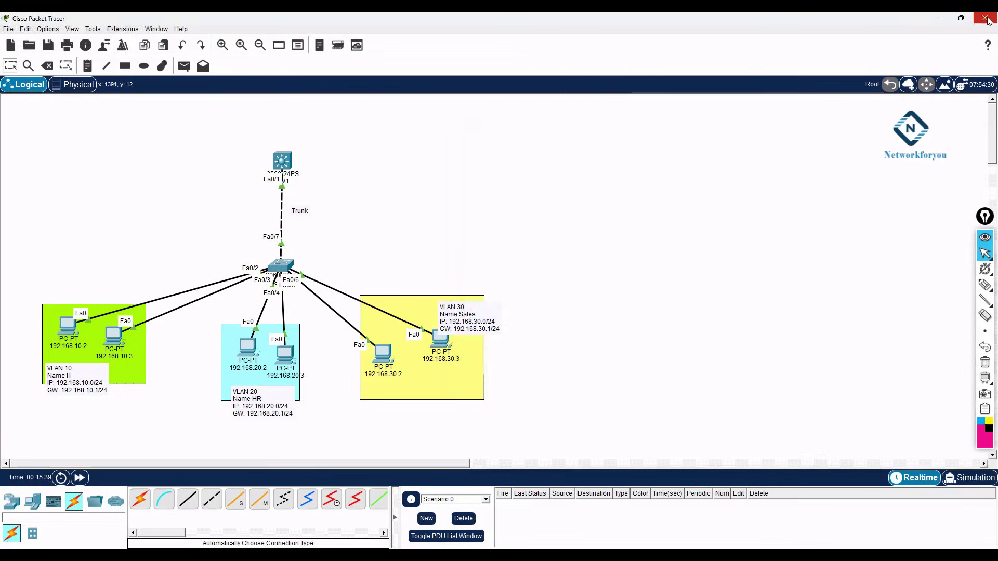